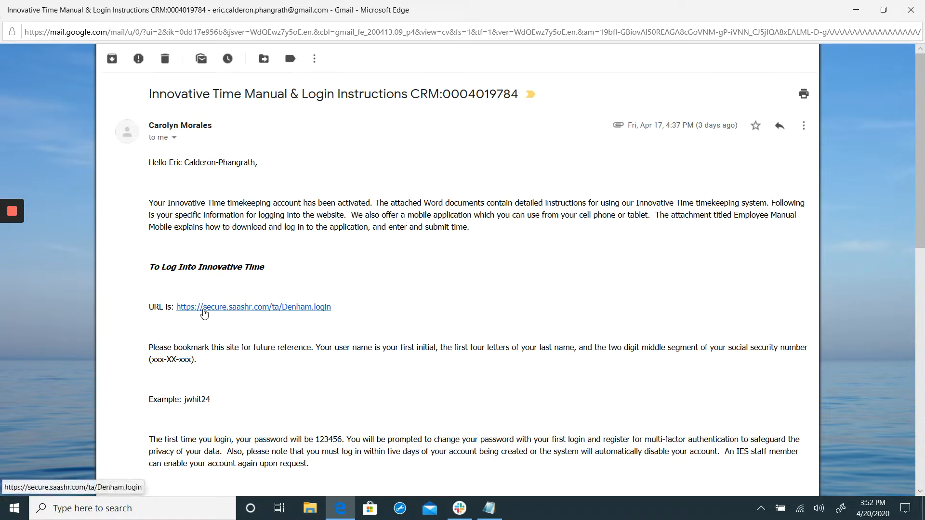
Open the timekeeping login link from the email and view the IES Employee Portal in a separate browser tab.
click(203, 307)
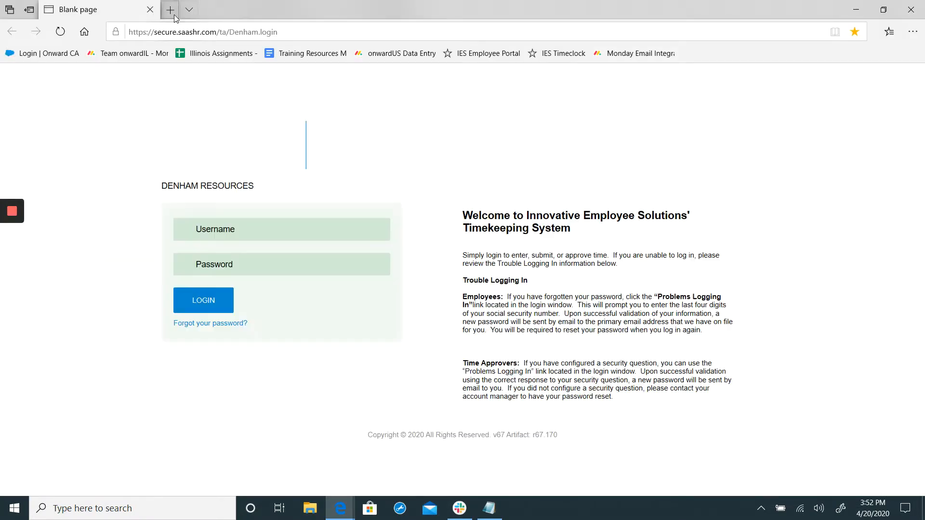
click(169, 10)
click(504, 54)
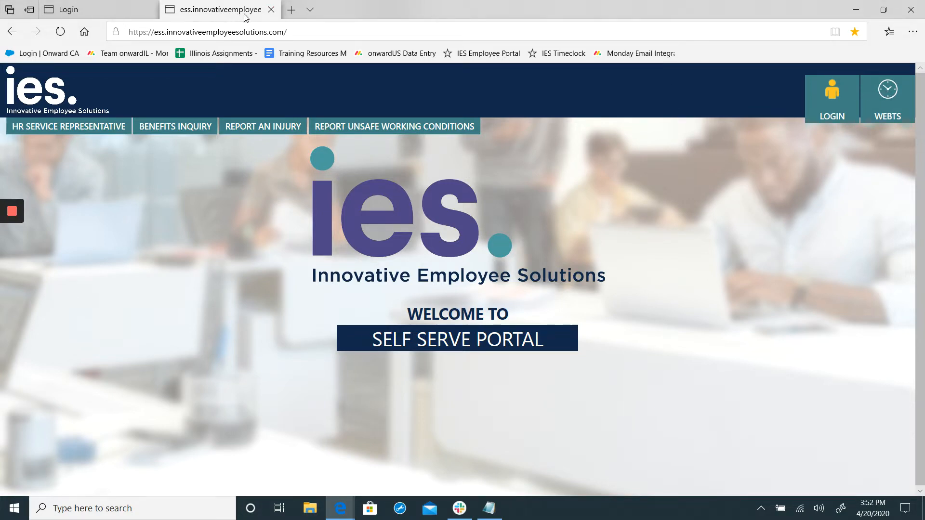
click(271, 10)
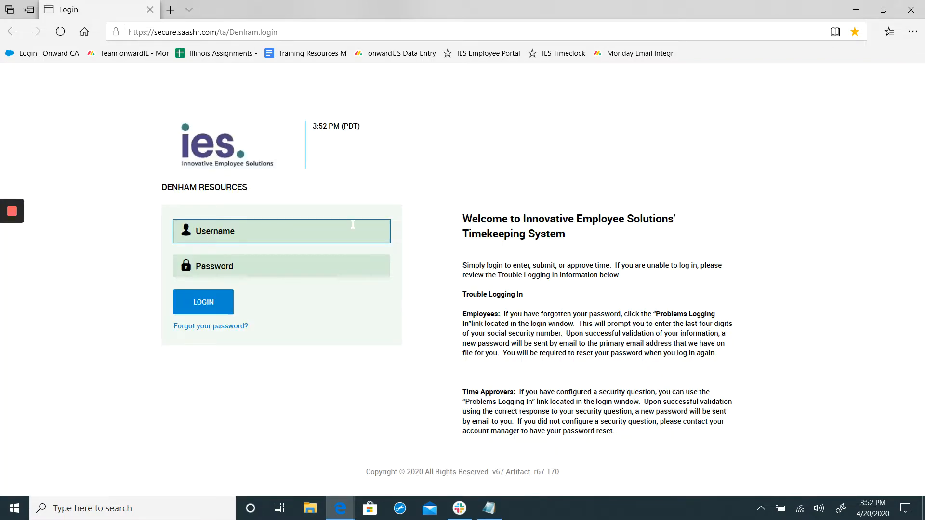
Review the emailed user name and first-login instructions alongside the timekeeping login page.
mouse_move(340, 508)
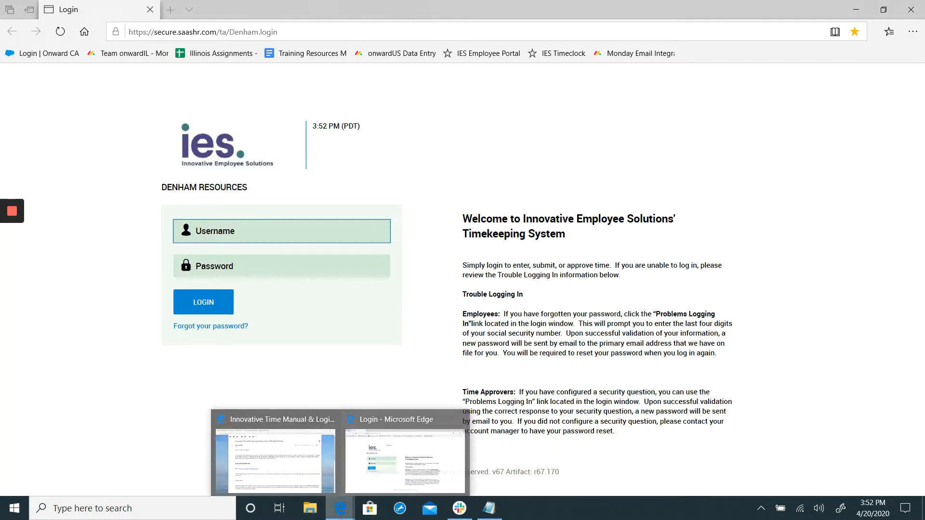
click(295, 475)
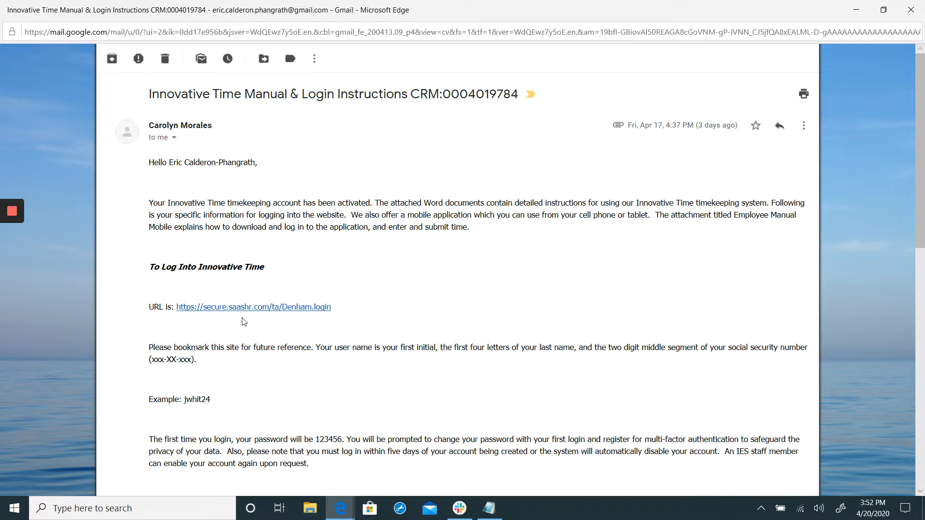
mouse_move(339, 510)
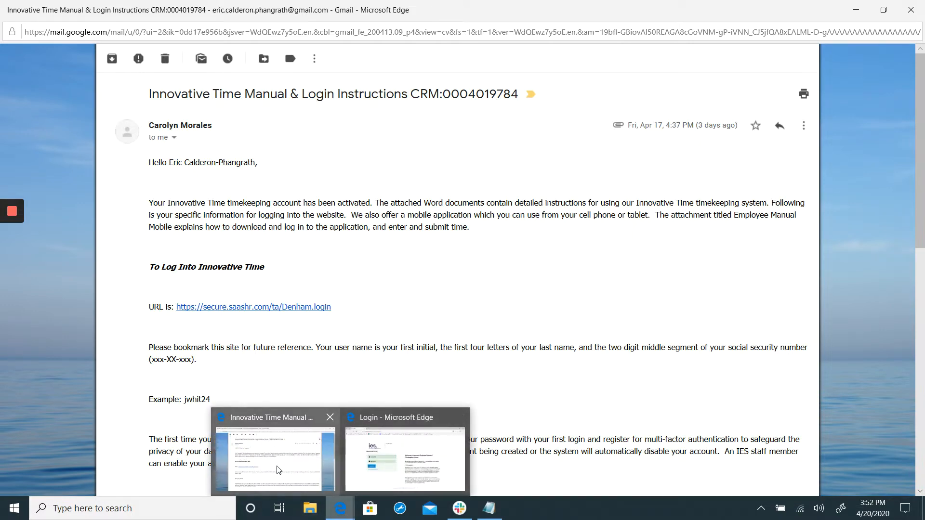
mouse_move(389, 467)
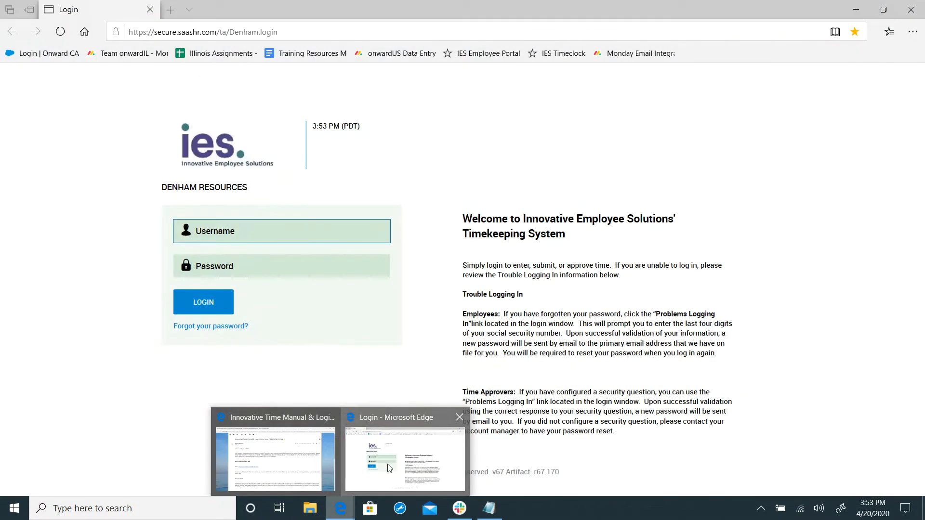
click(277, 481)
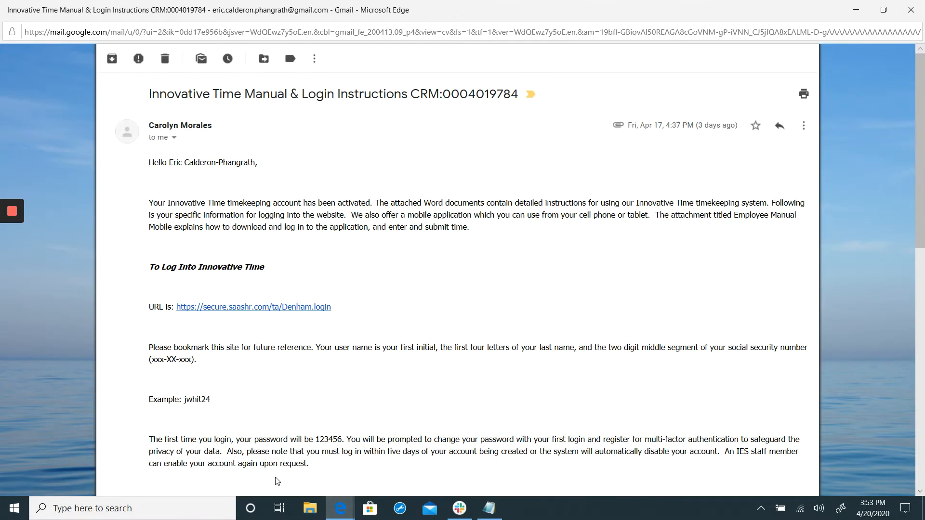
click(374, 463)
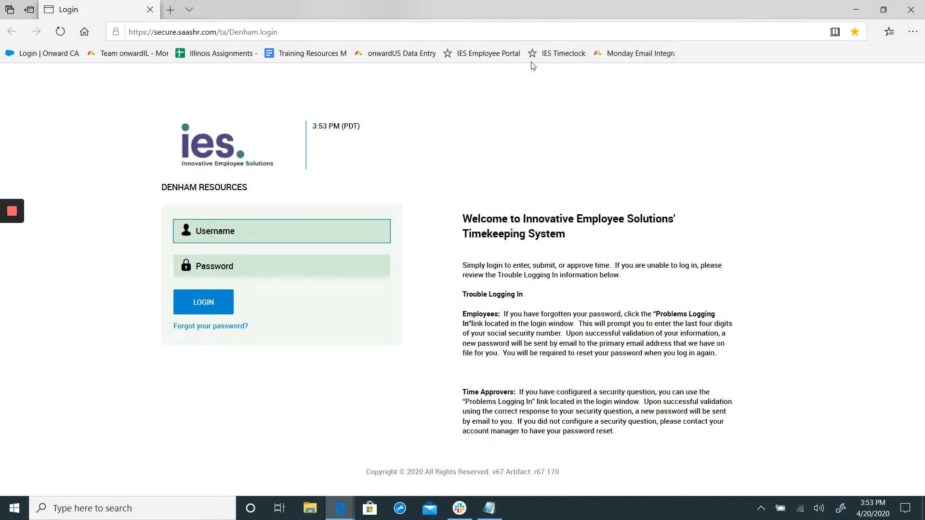
View the IES Employee Portal, close its browser window and reopen the timekeeping login page from the email link.
click(467, 49)
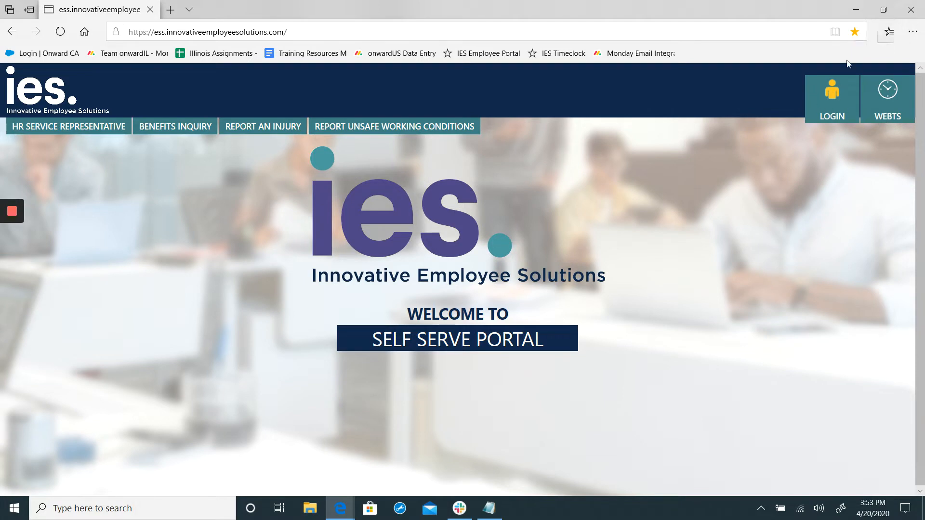
click(908, 10)
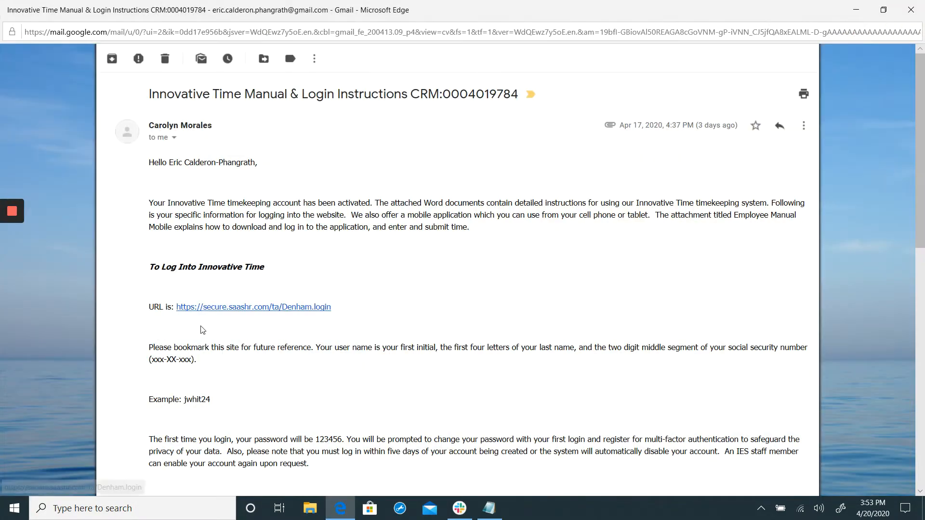
click(227, 309)
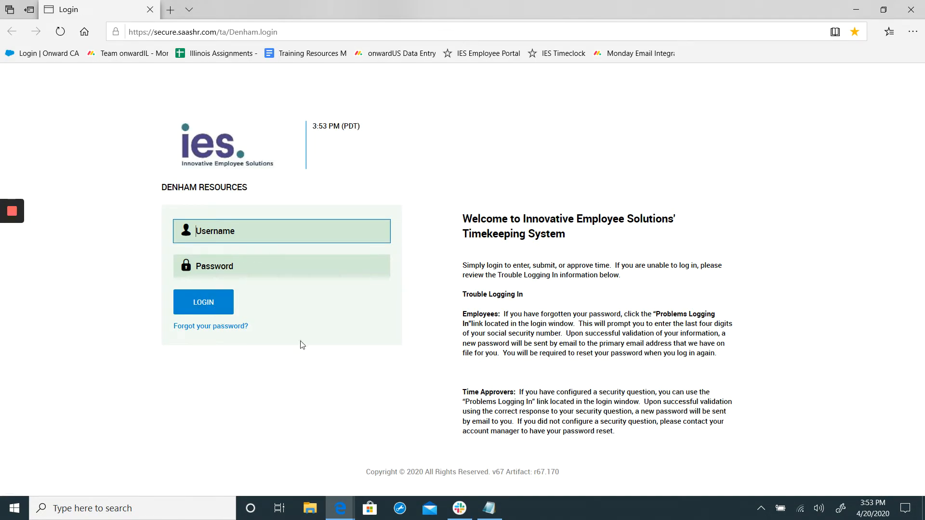
Return to the login instructions email and open its attachment Innovative Time Employee Manual_In-Out 7_17.doc.
mouse_move(350, 507)
click(313, 469)
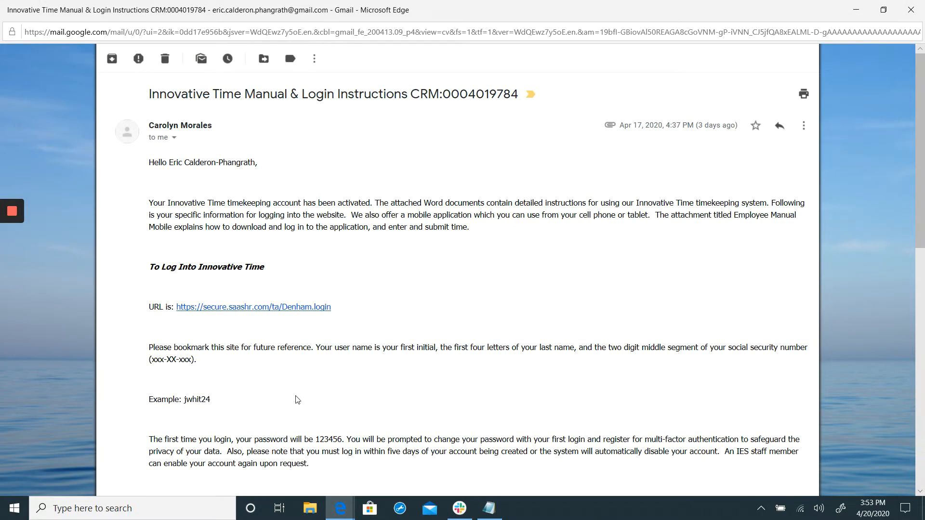
scroll(312, 388, down, 3)
scroll(269, 397, down, 6)
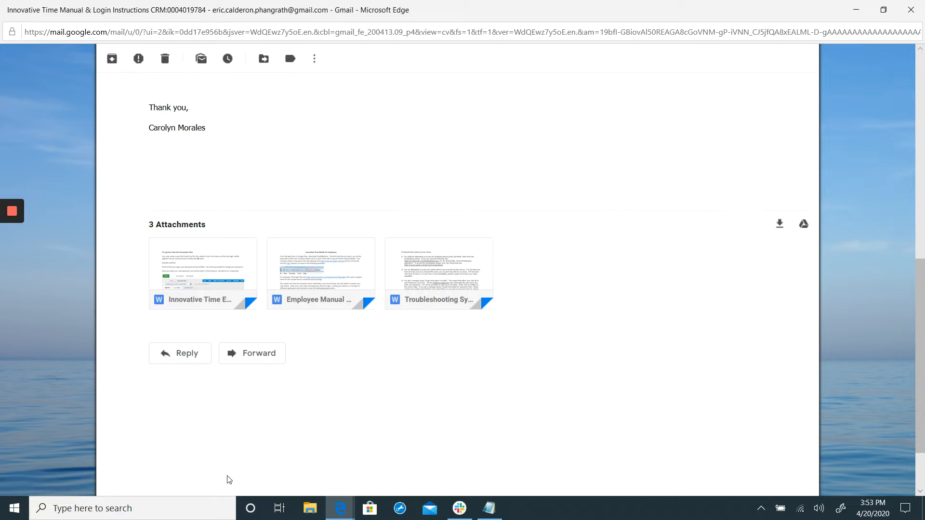
mouse_move(339, 285)
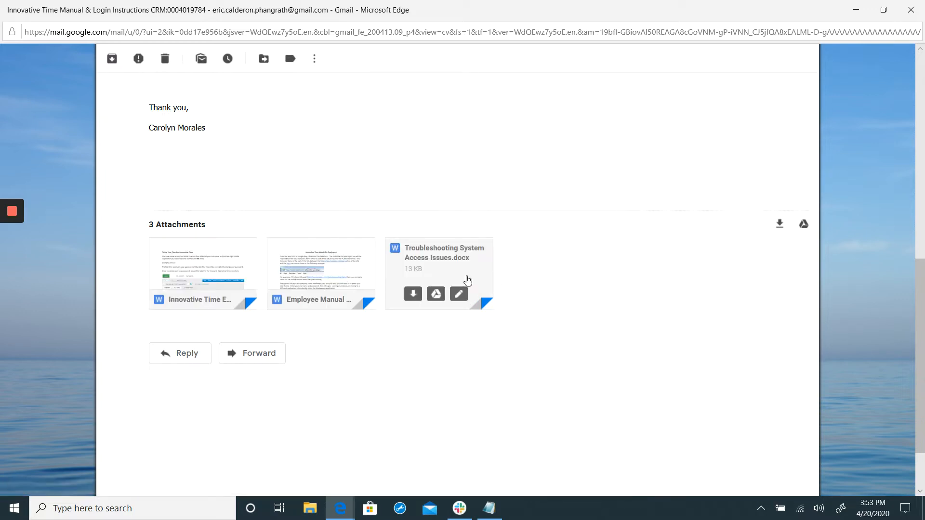
mouse_move(209, 260)
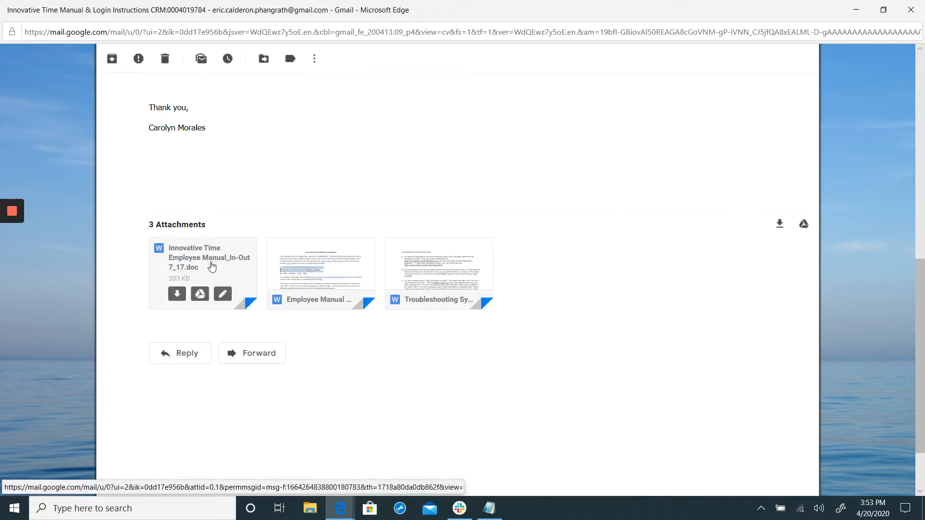
click(209, 263)
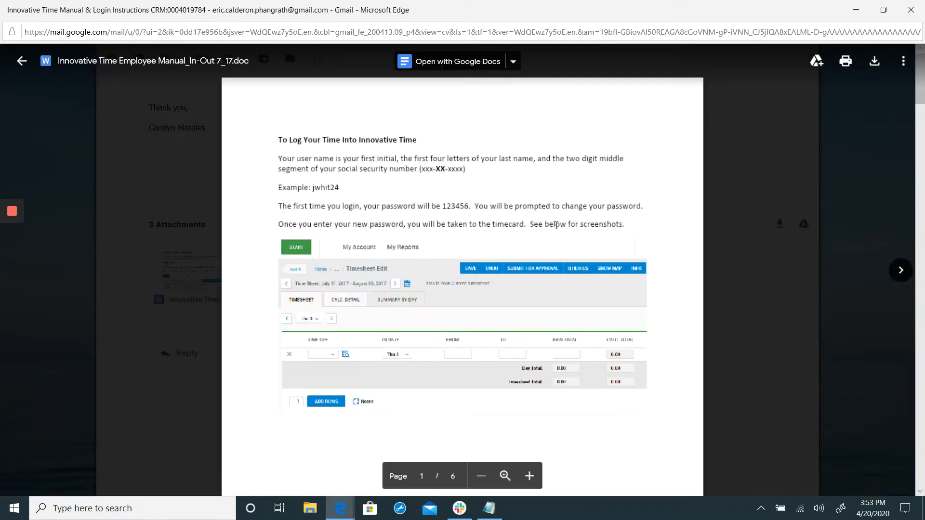
Read the employee manual's sections on timesheet day selection and entering hours, and close the document preview.
scroll(505, 279, down, 15)
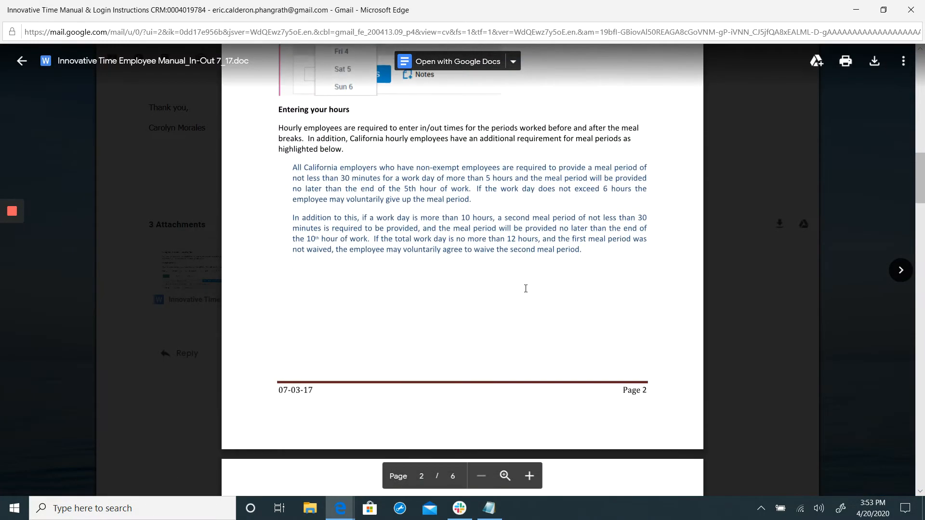
scroll(526, 288, down, 8)
scroll(532, 292, up, 11)
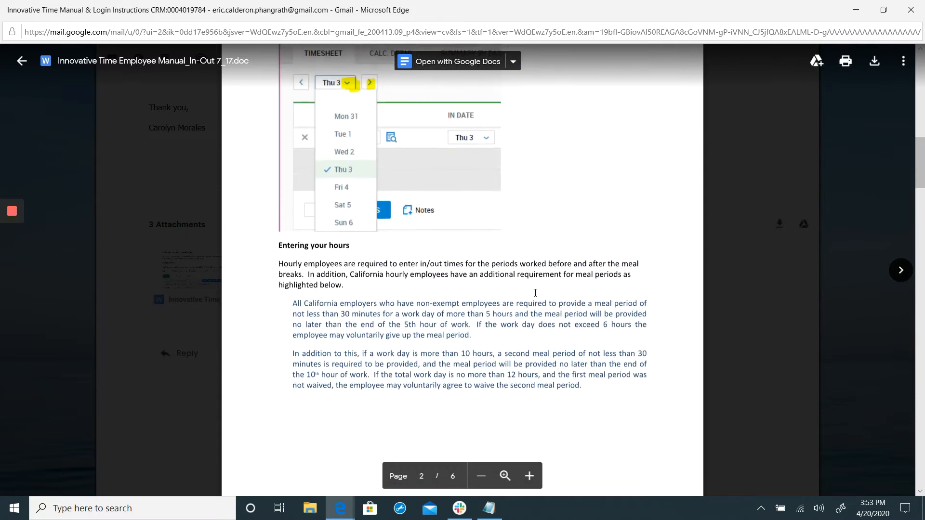
scroll(534, 279, up, 7)
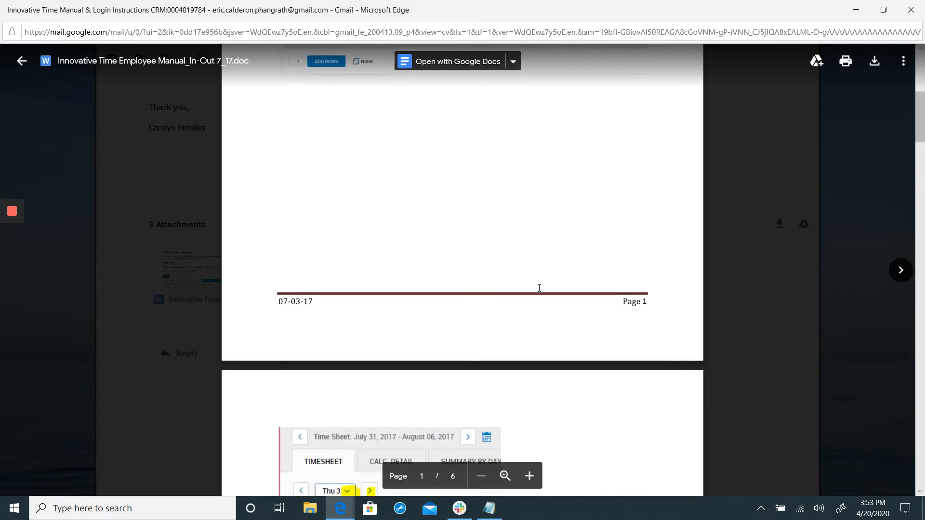
scroll(530, 289, down, 8)
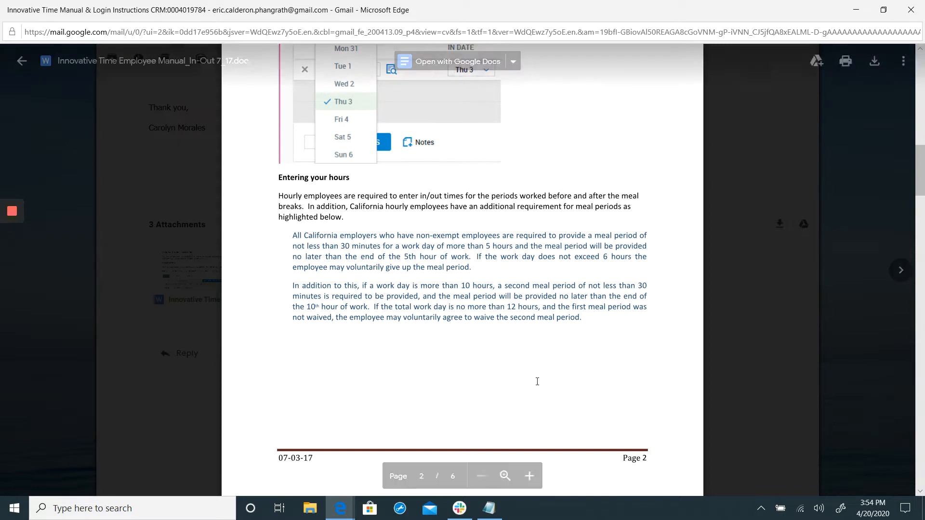
click(145, 163)
Put away the email window to return to the Denham Resources timekeeping login page.
mouse_move(319, 267)
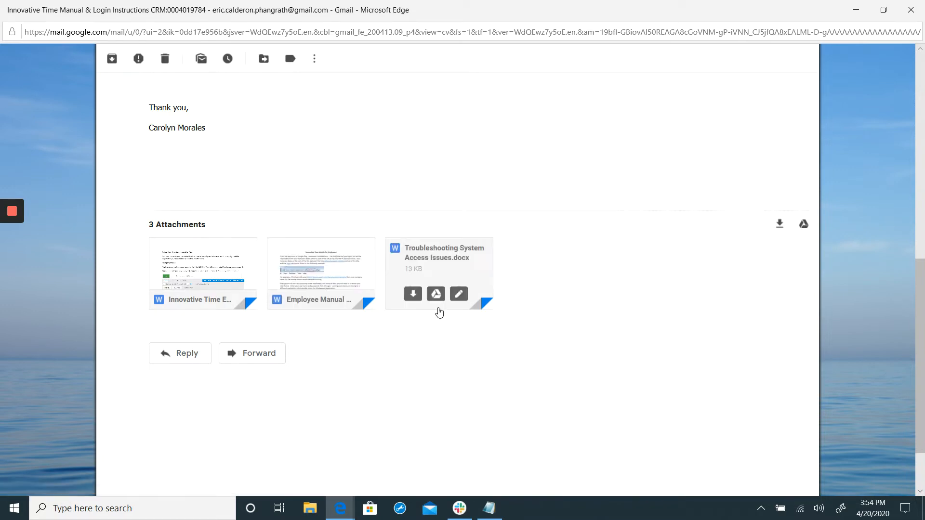
scroll(438, 309, up, 10)
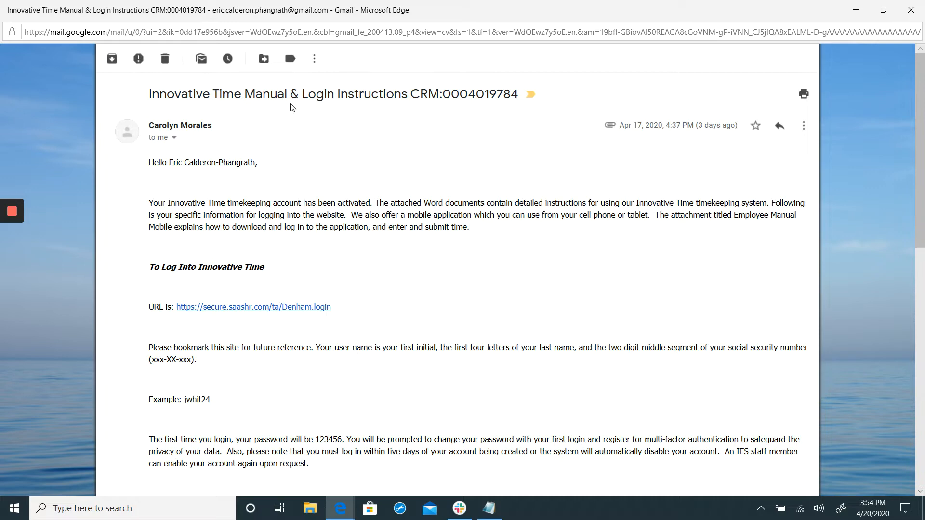
click(856, 10)
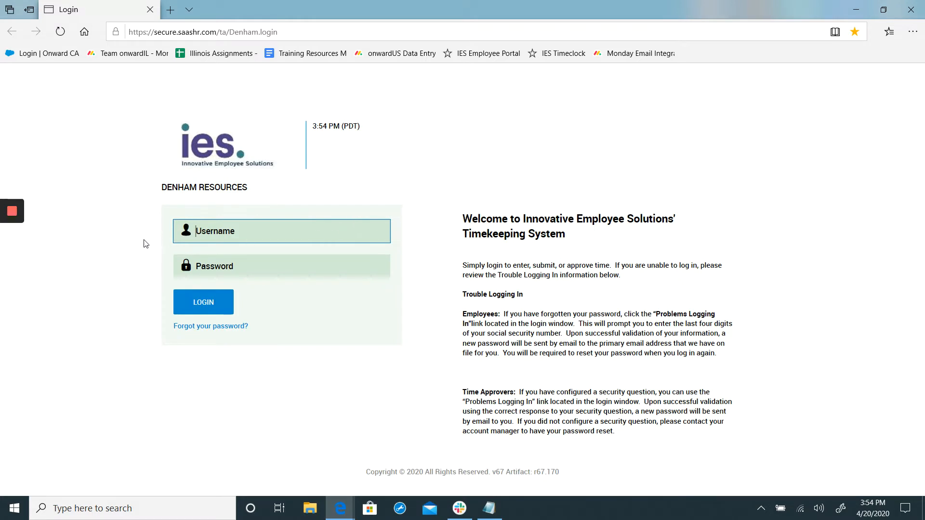
mouse_move(13, 220)
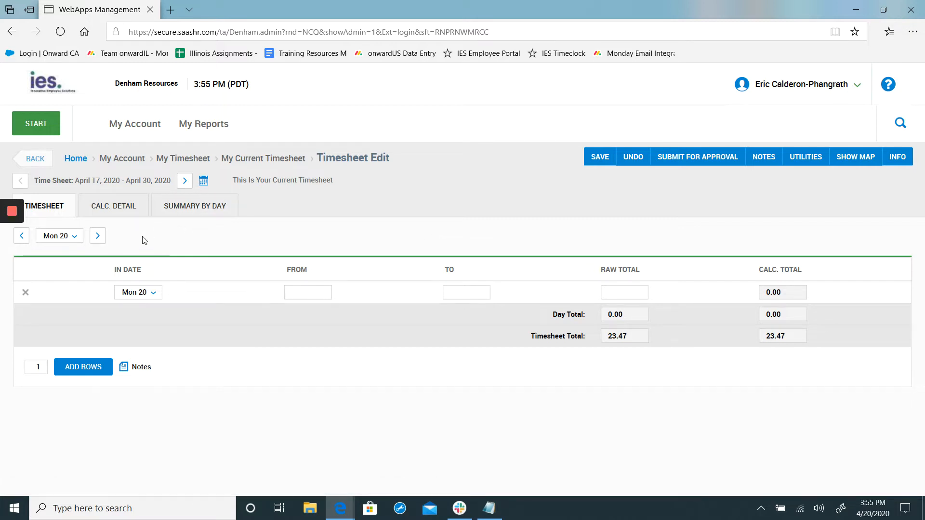
Select Mon 20 as the day to edit in the April 17 to April 30, 2020 timesheet.
click(76, 236)
scroll(68, 259, up, 2)
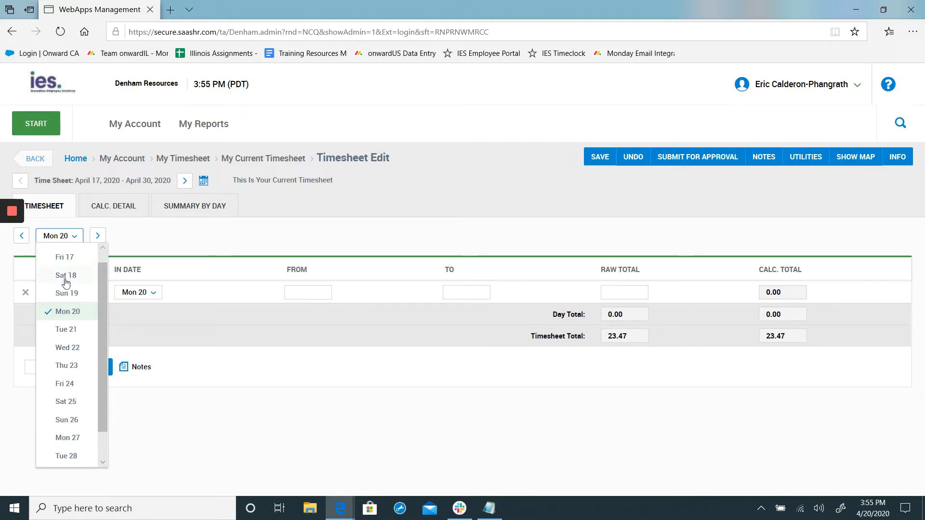
click(68, 311)
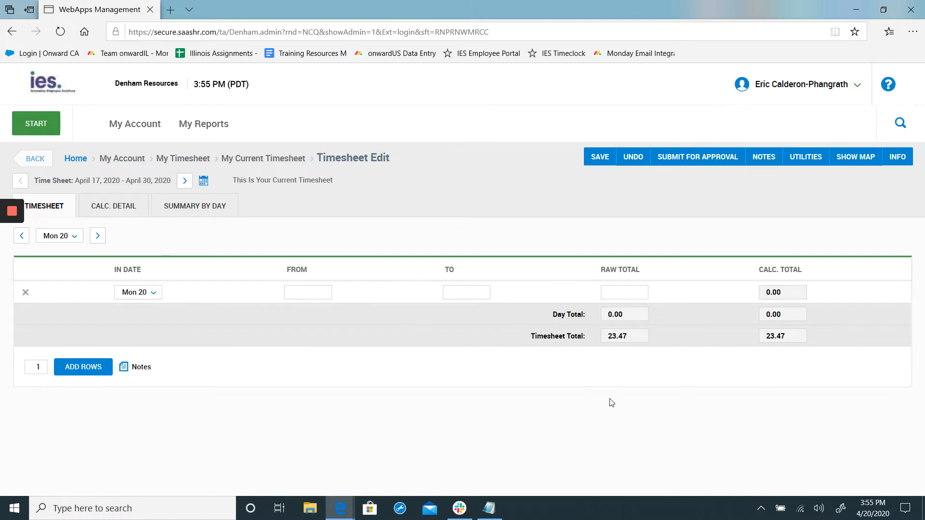
click(159, 301)
click(153, 306)
Enter 900 as the start time of the Mon 20 timesheet row.
click(308, 294)
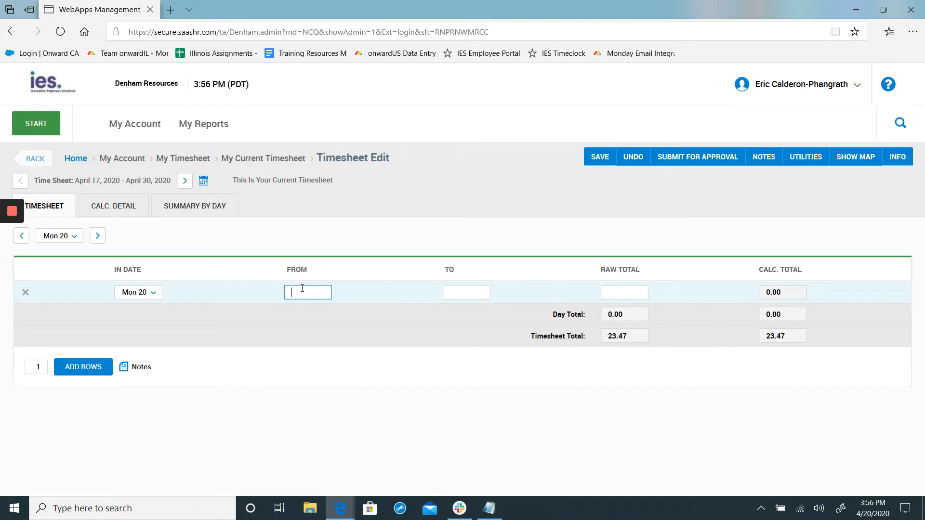
text(900)
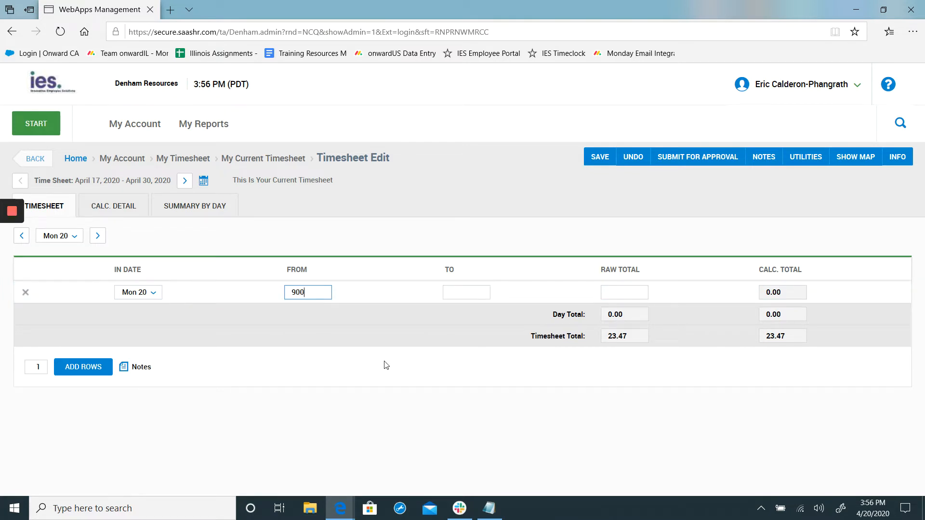
key(Tab)
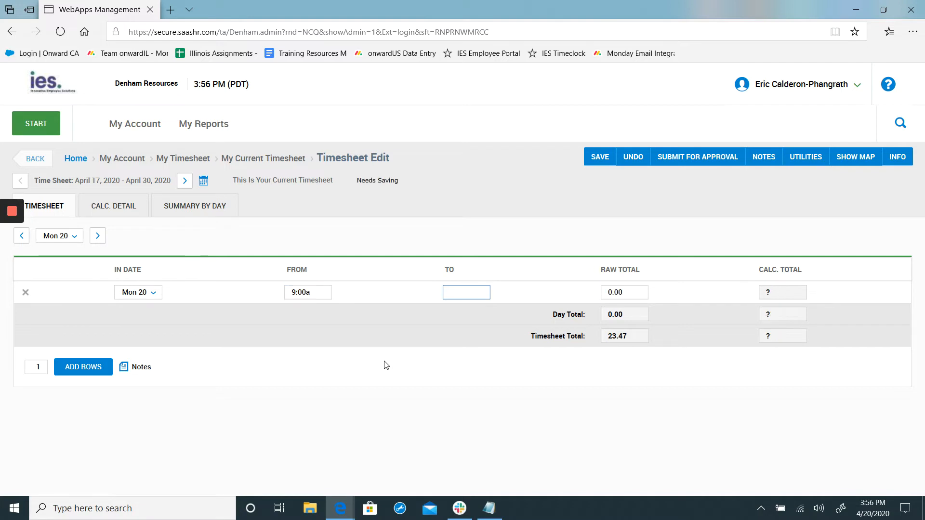
Try the entries 900p, 700p, 300p and 0900 for the start time of the Mon 20 row.
key(shift+Tab)
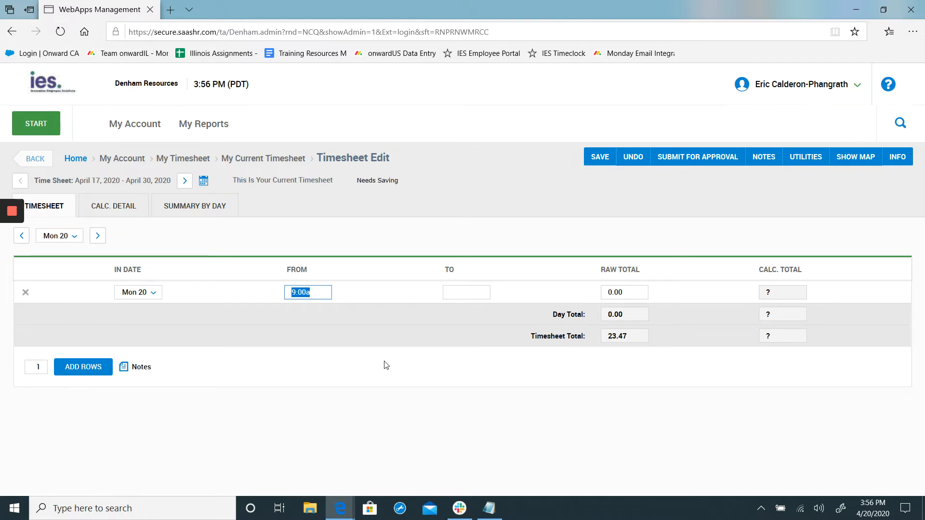
text(900p)
text(a)
key(BackSpace)
key(BackSpace)
key(BackSpace)
key(BackSpace)
text(700p)
key(Tab)
key(shift+Tab)
text(300p)
key(Tab)
key(shift+Tab)
text(0900)
key(Tab)
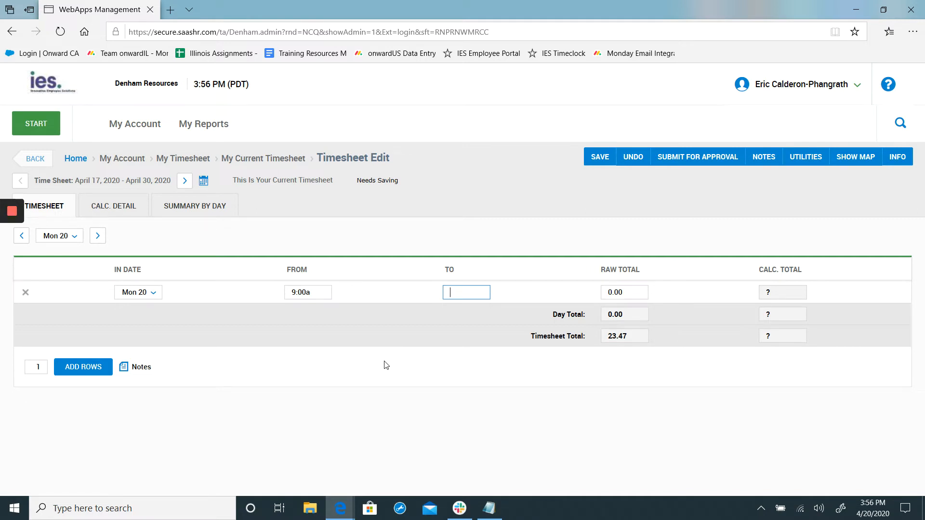
Set the end time of the Mon 20 row to 1:30p and add one more row to the day.
text(11:30)
key(Tab)
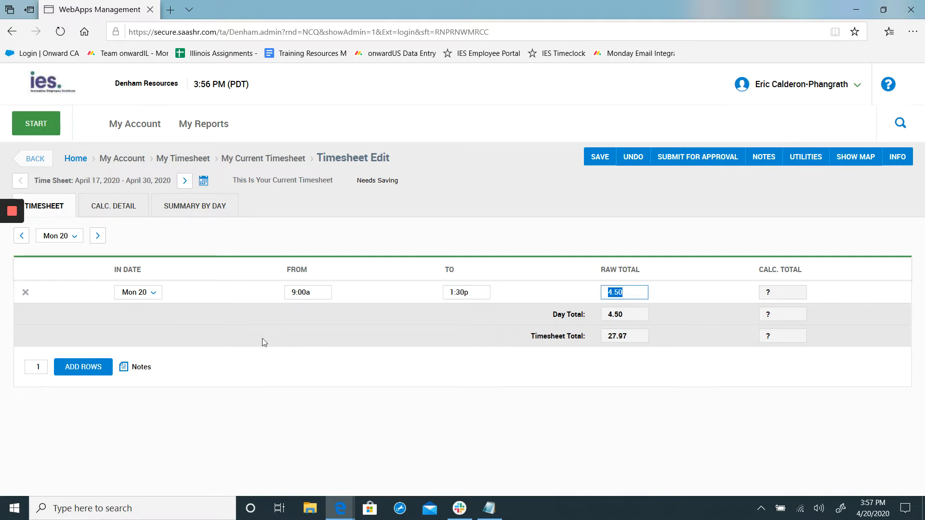
click(277, 334)
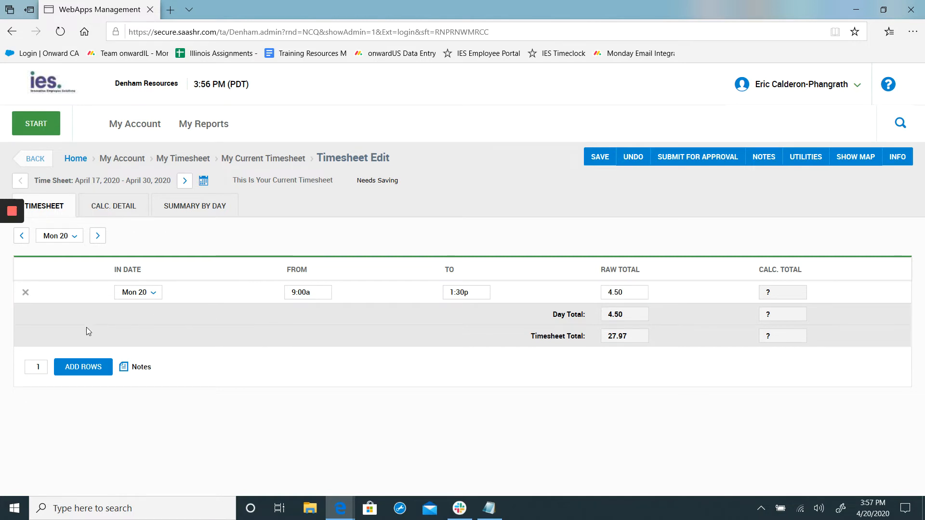
click(76, 375)
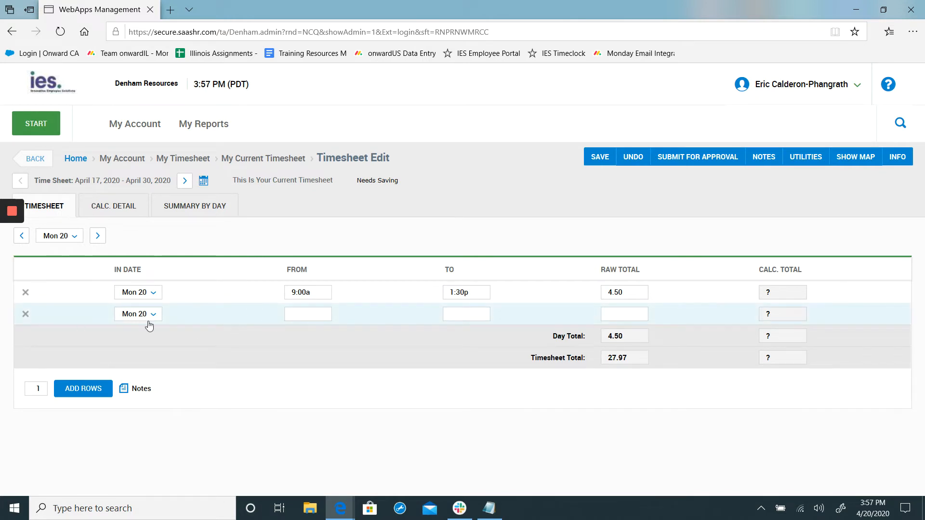
Set the start time of the second Mon 20 row to 2:00p by entering 1400.
click(307, 315)
text(2)
text(00p)
key(BackSpace)
key(BackSpace)
key(BackSpace)
text(1400)
key(Tab)
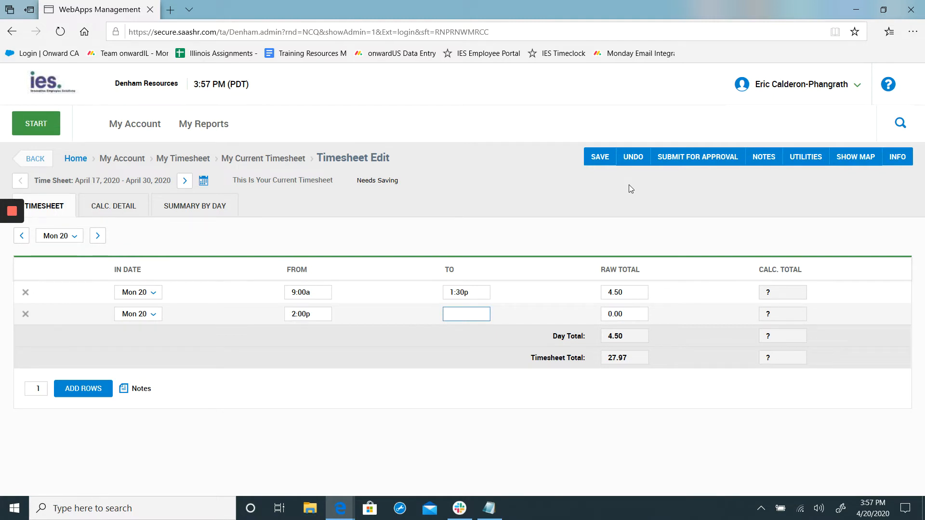
Set the end time of the second Mon 20 row to 4:00p by entering 1600.
text(4)
text(00)
key(BackSpace)
key(BackSpace)
key(BackSpace)
text(1600)
key(Tab)
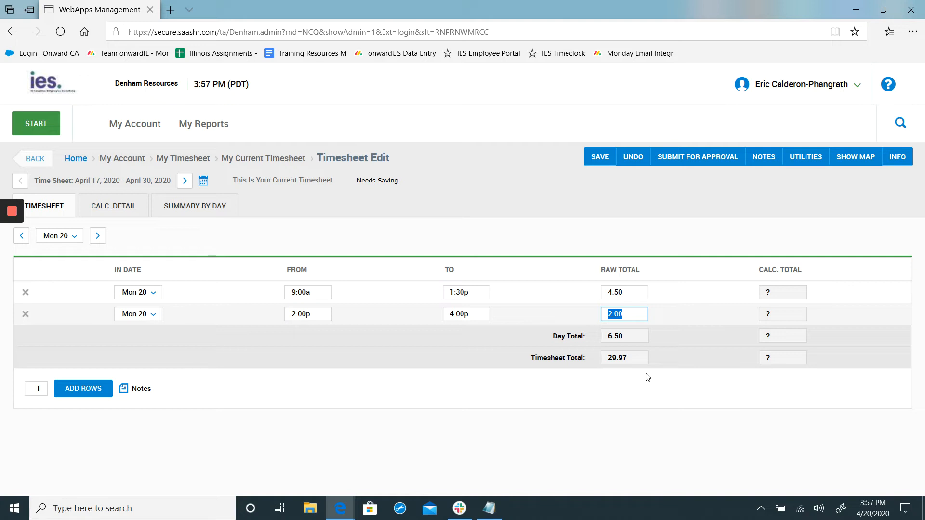
click(607, 391)
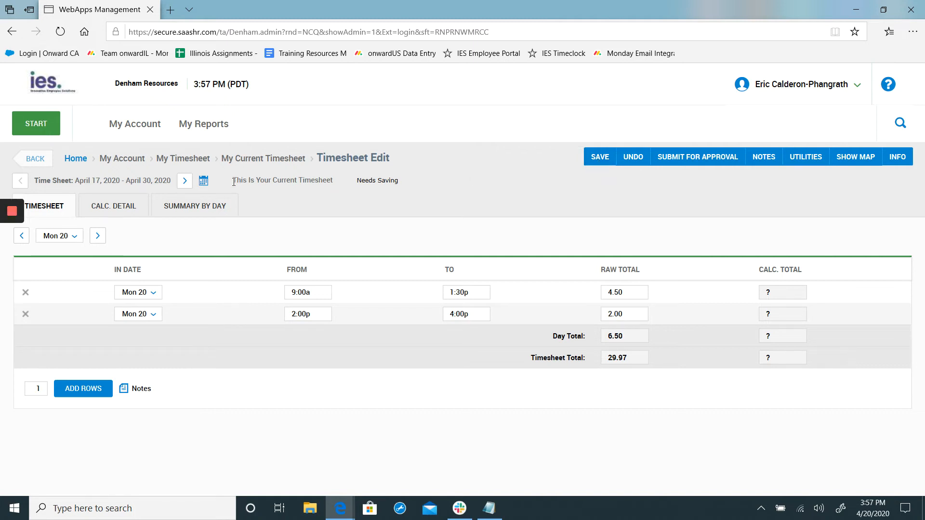
Delete both filled time rows from Mon 20 in the timesheet.
drag(233, 182, 421, 184)
click(421, 184)
click(26, 294)
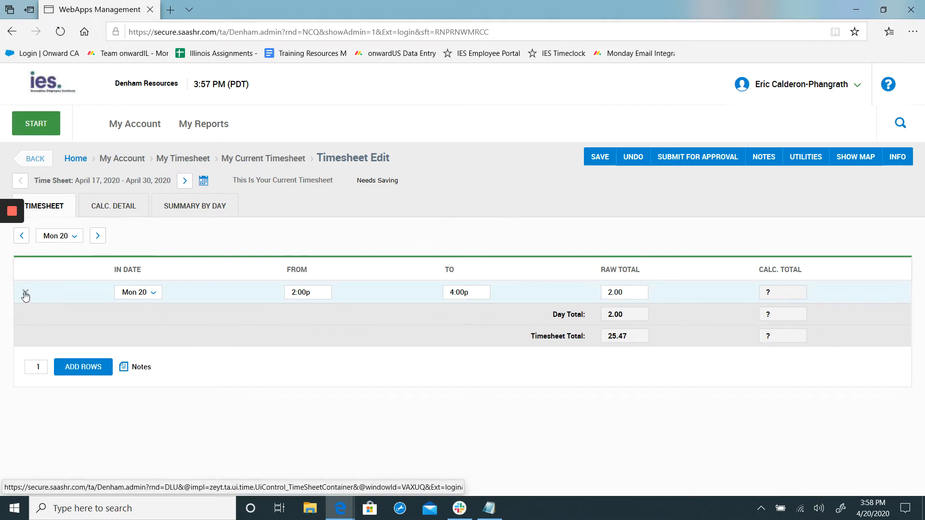
click(26, 295)
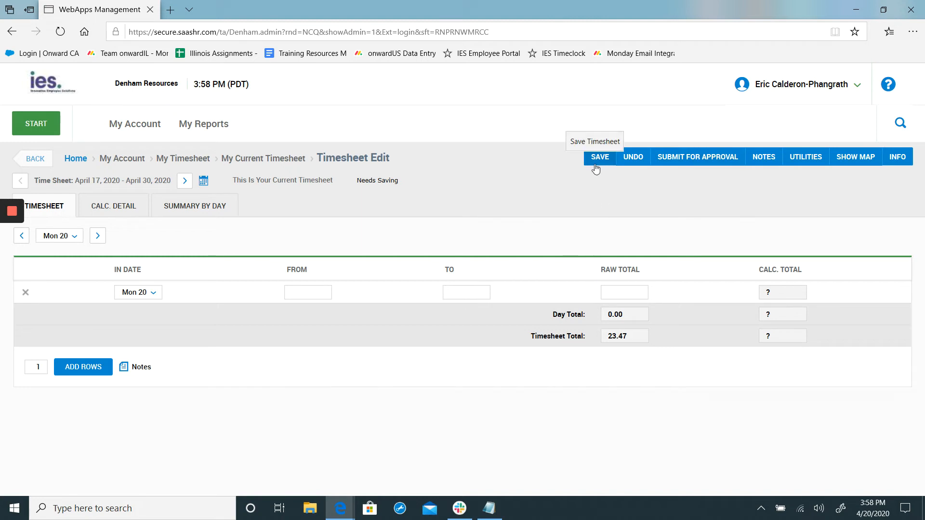
View the list of all timesheet notes and the notes of Mon 20, closing each one.
click(765, 159)
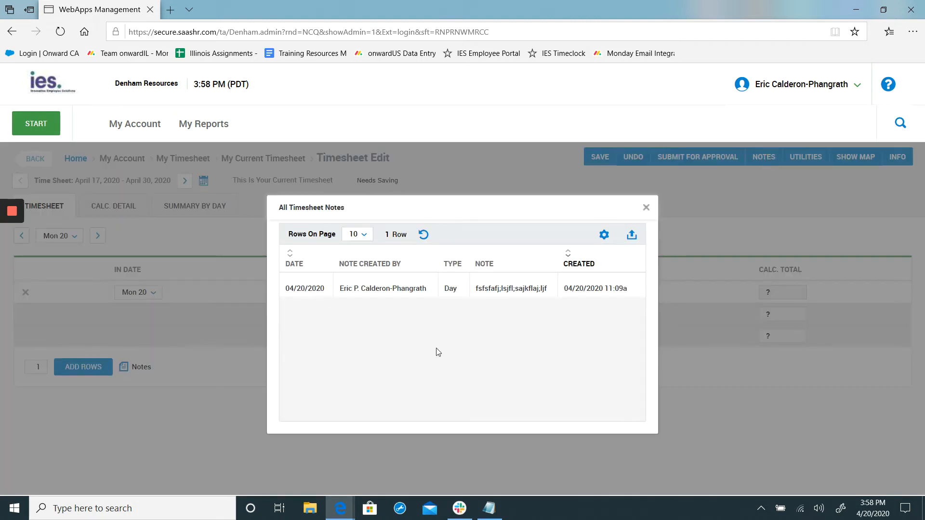
click(646, 207)
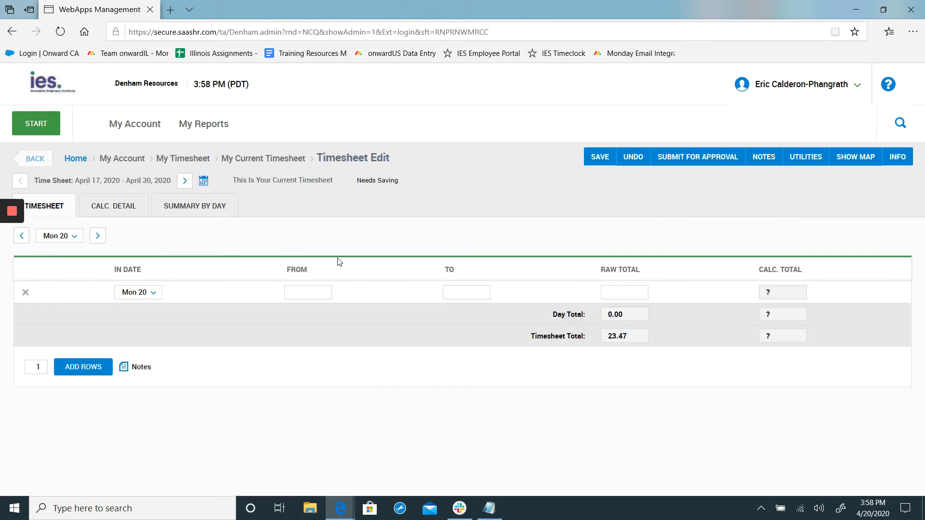
click(139, 367)
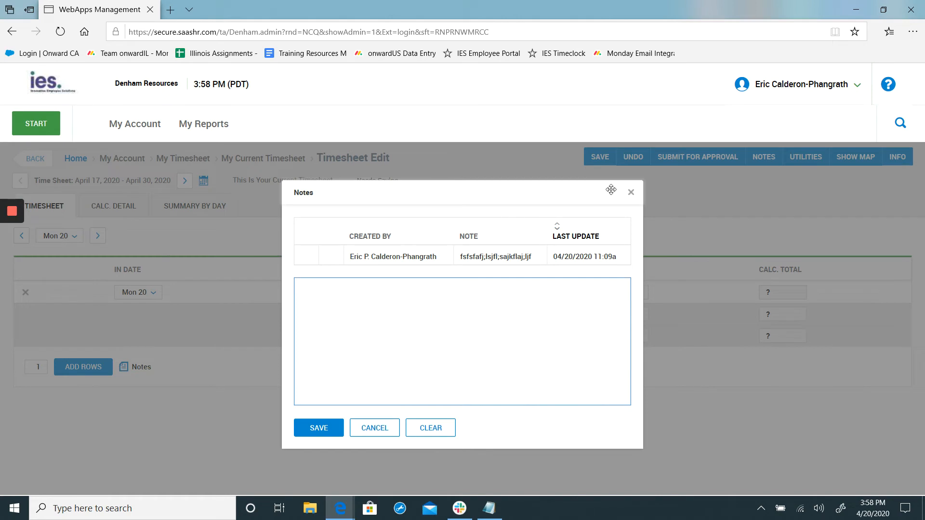
click(630, 194)
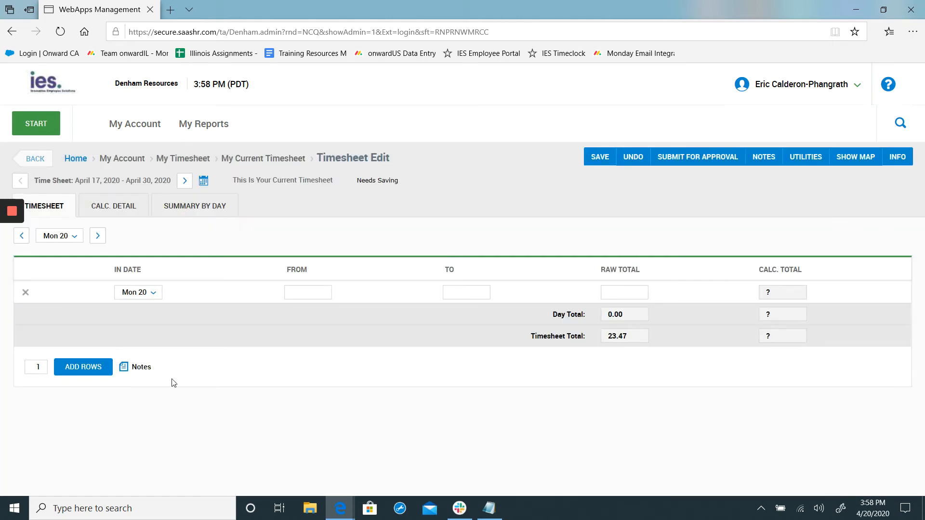
Draft a Mon 20 note reading "I worked from 9am-4pm, took my lunch at 130pm-2pm. I entered in 35 resources for Kane County during my shift.".
click(137, 368)
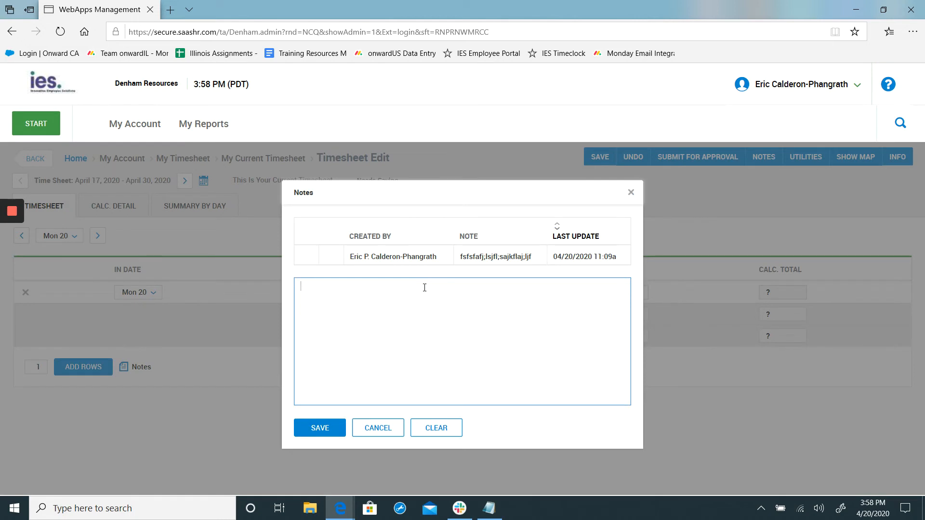
text(I worked from 9am-4pm, took my lunch at 130)
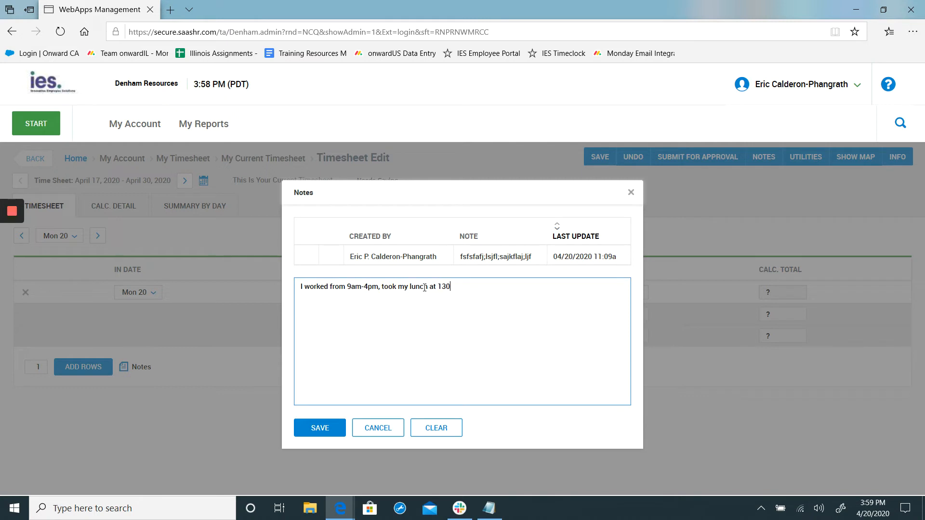
text(pm-2pm.  I entered in 35 resources for )
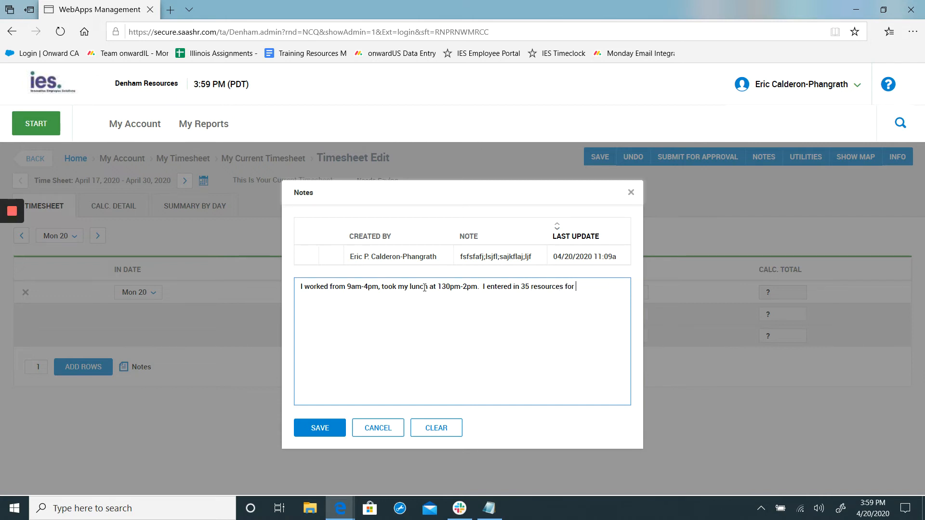
text(Kane County during my shift.)
Examine the author, text and last update of the existing Mon 20 note.
right_click(380, 254)
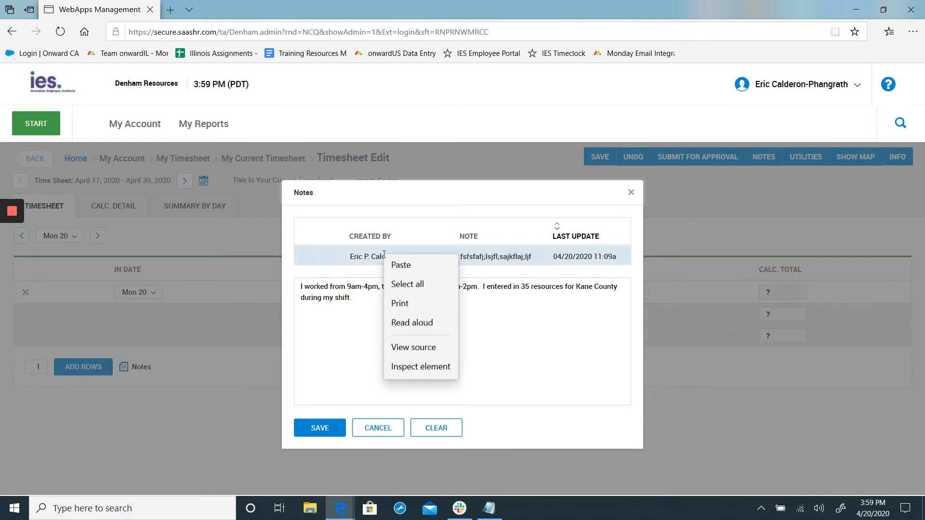
click(368, 259)
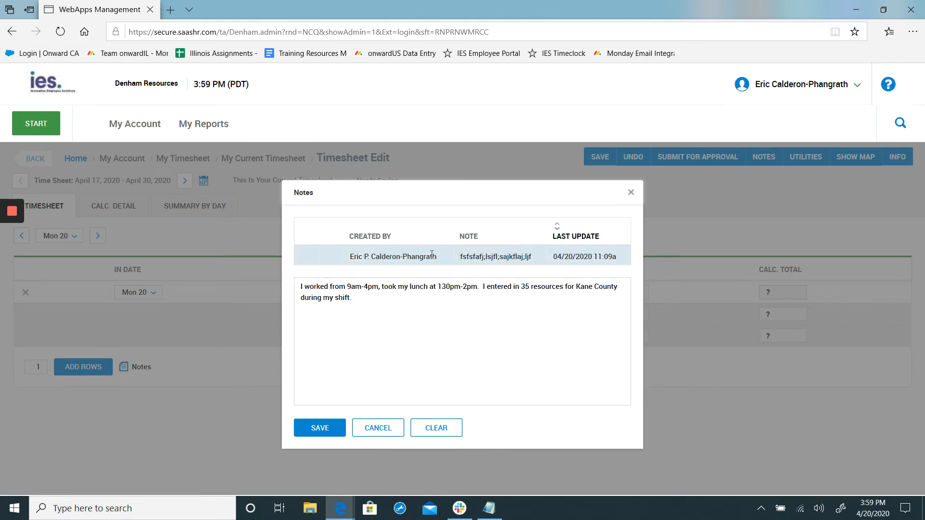
drag(412, 257, 505, 258)
click(547, 259)
click(463, 255)
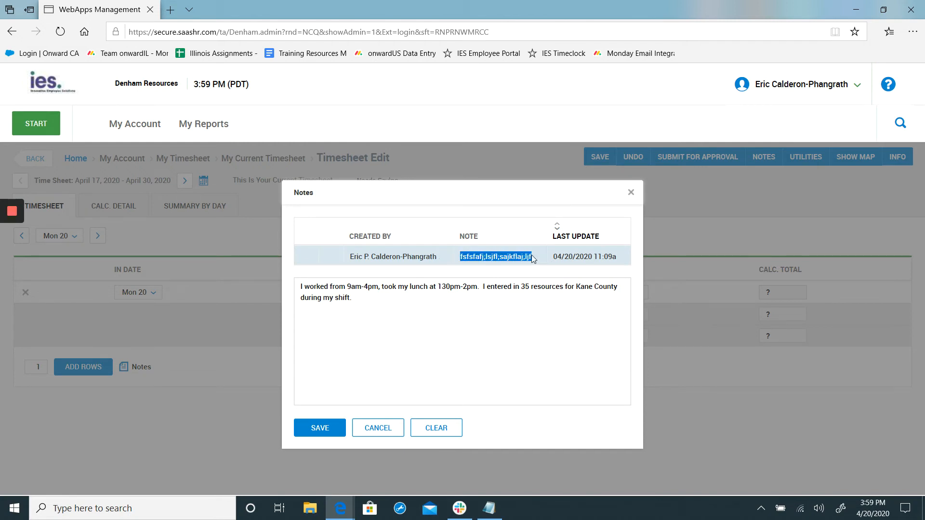
click(516, 257)
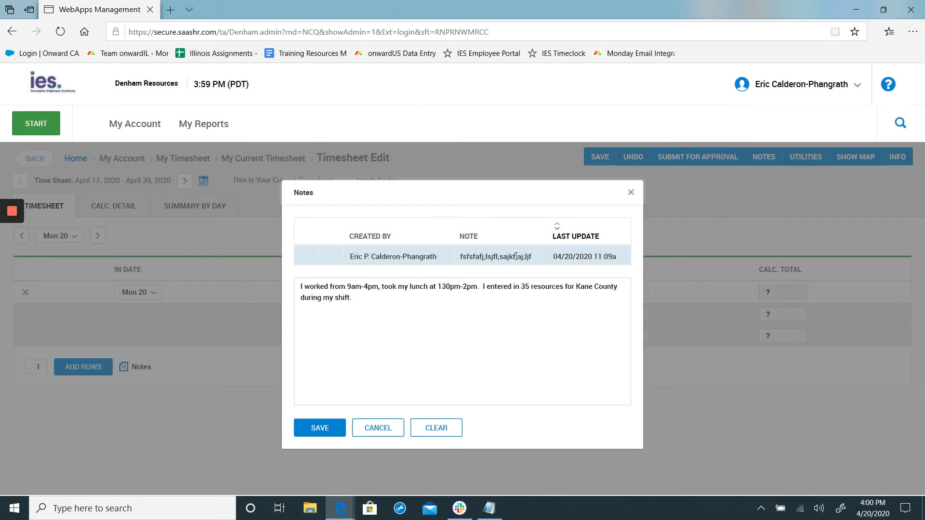
Erase the drafted note text and cancel the Mon 20 note without saving.
drag(422, 333, 84, 247)
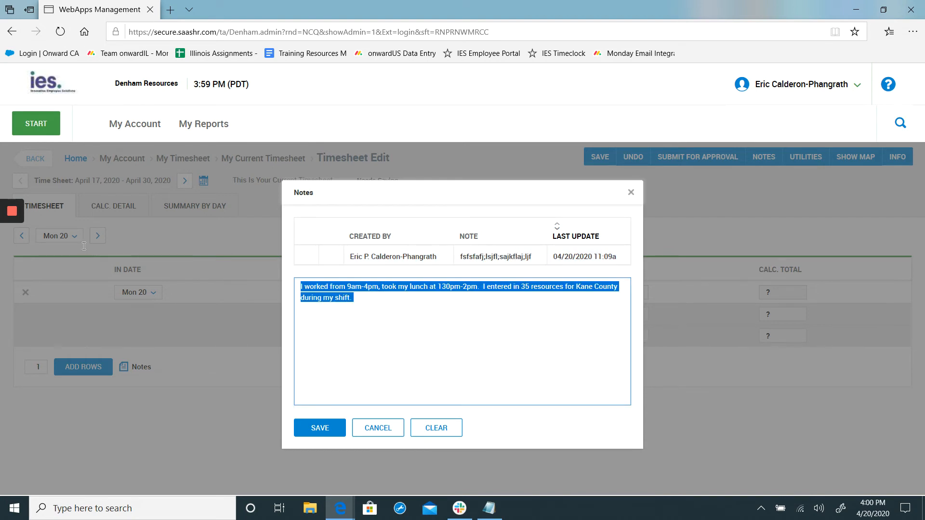
key(BackSpace)
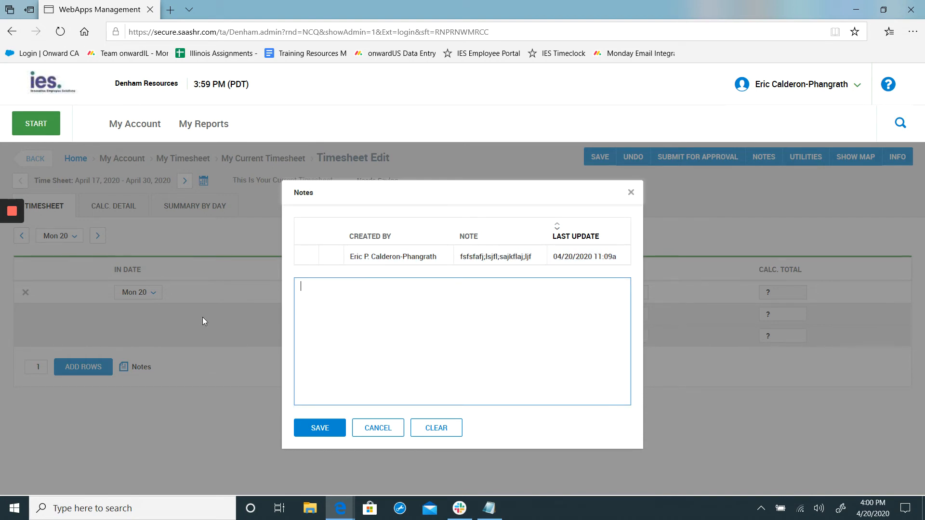
click(392, 429)
Review the list of all timesheet notes and its display settings options, and close the list.
click(763, 157)
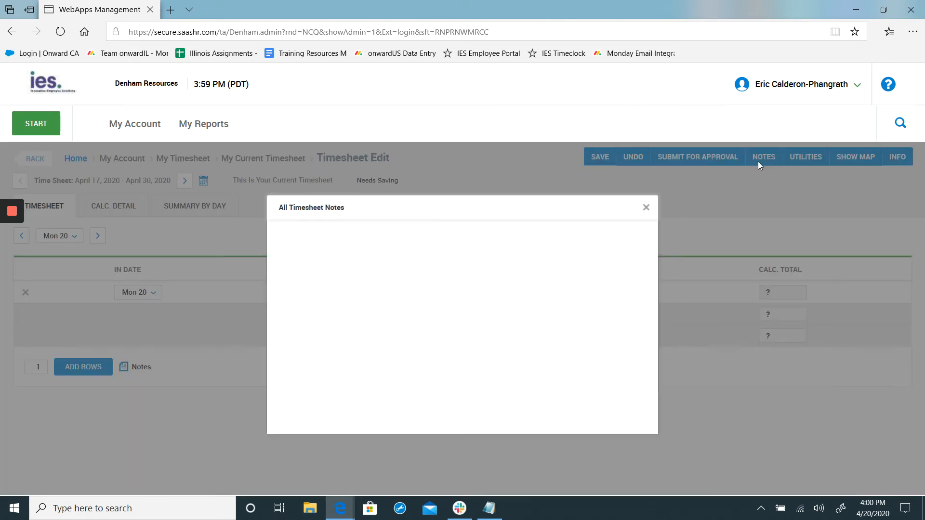
click(646, 207)
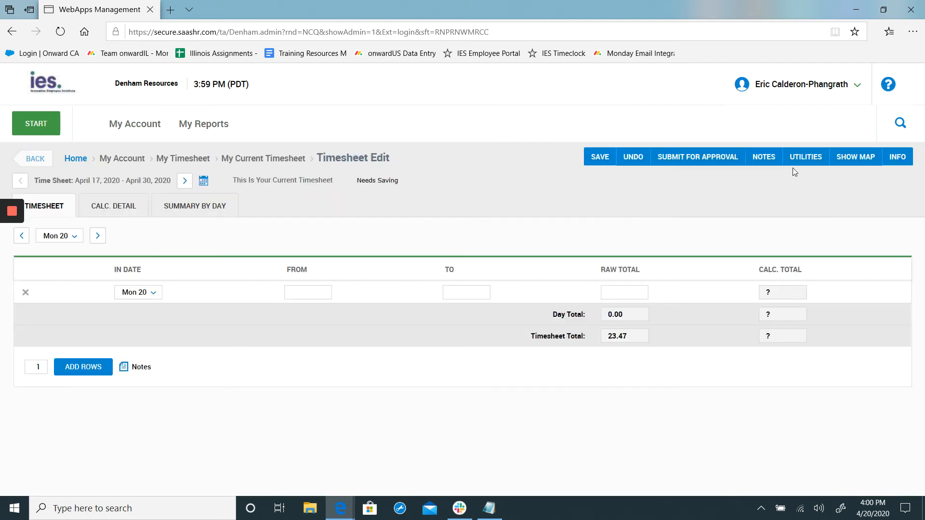
click(761, 163)
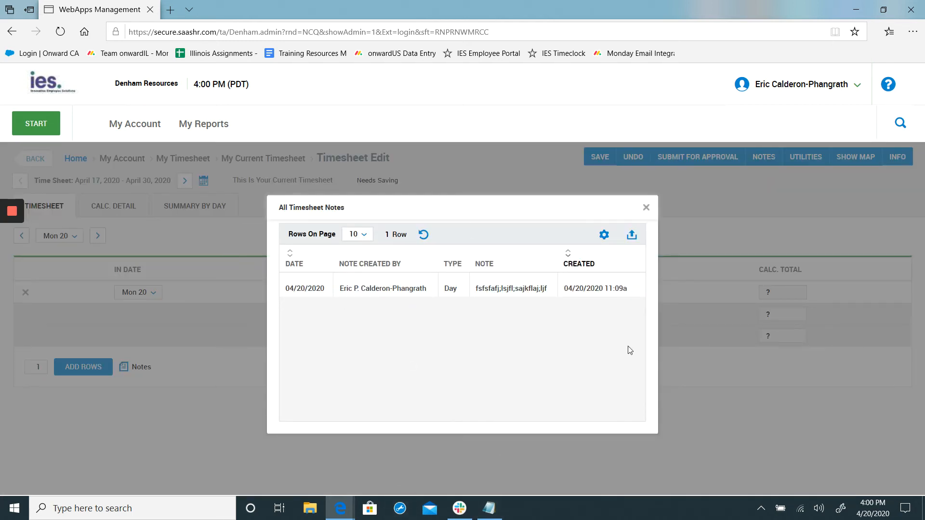
click(604, 238)
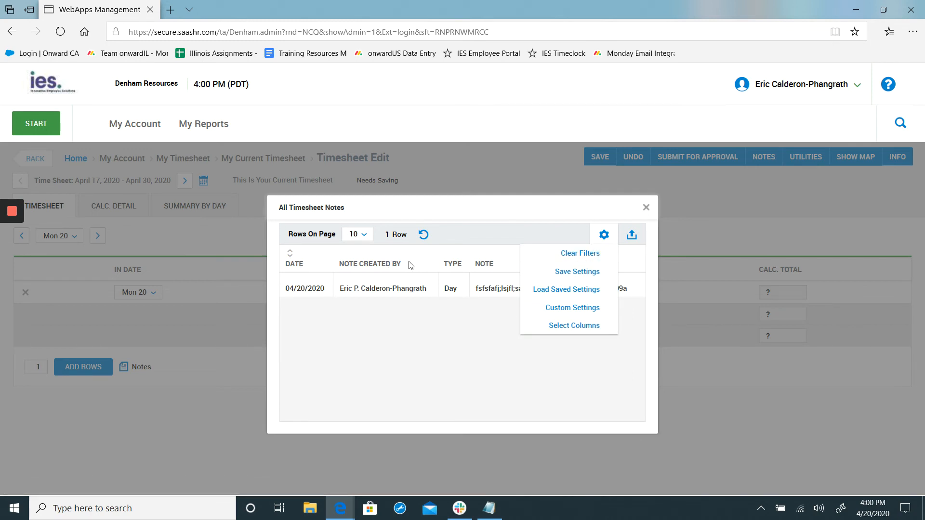
click(459, 266)
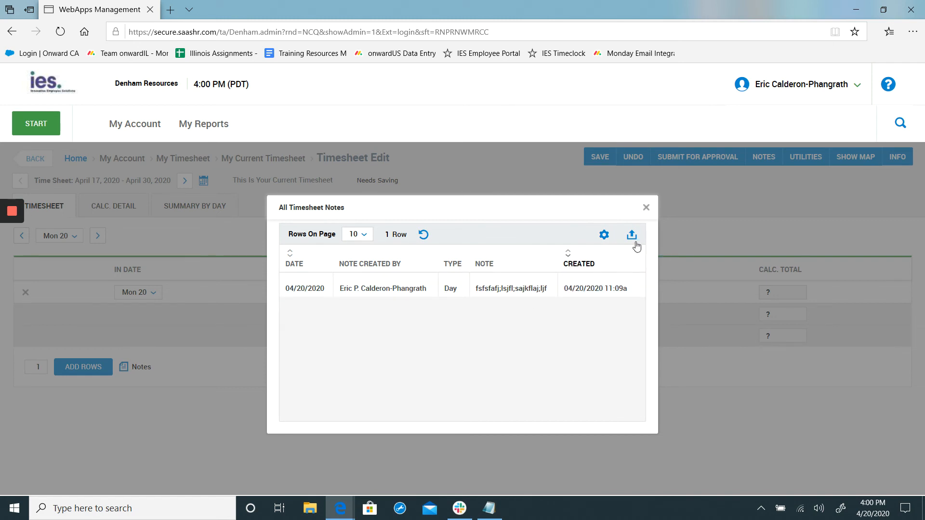
click(646, 208)
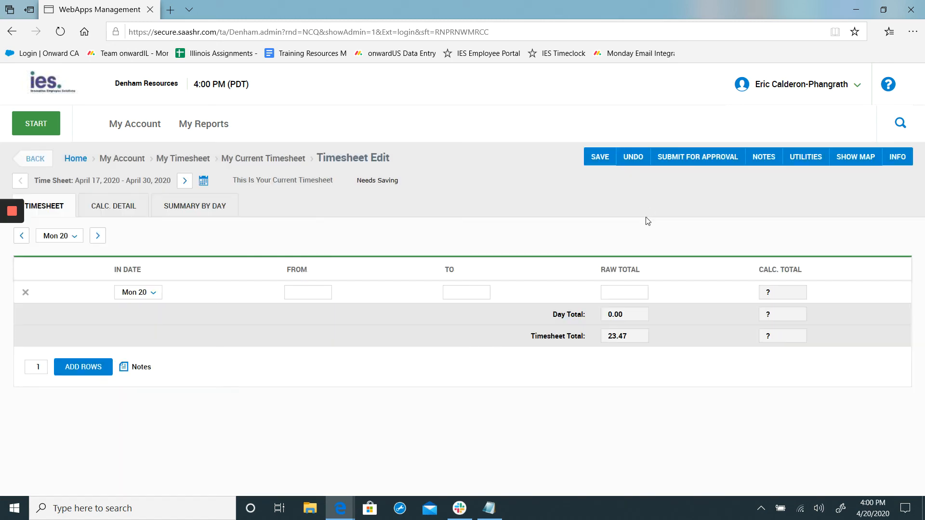
Review the calculation detail of the whole April 17 to April 30, 2020 pay period.
click(49, 207)
click(119, 211)
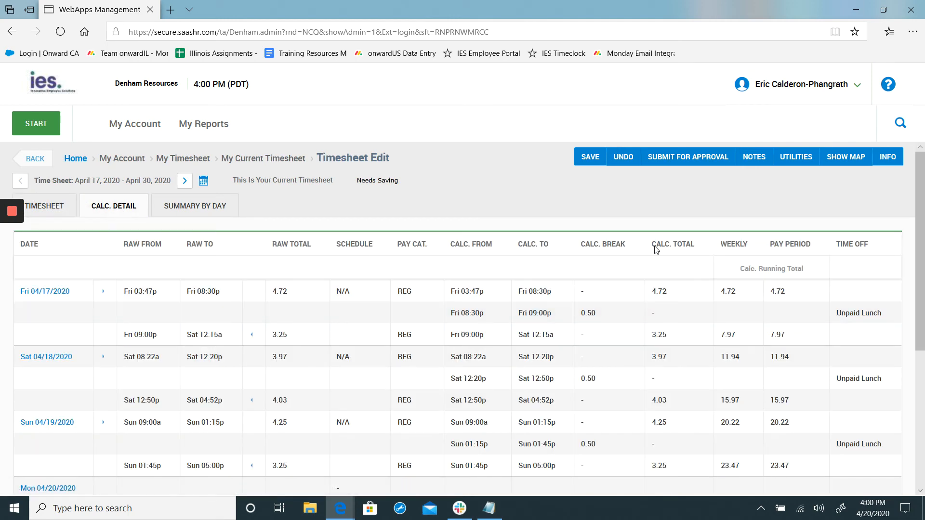
scroll(507, 296, down, 4)
scroll(506, 295, up, 5)
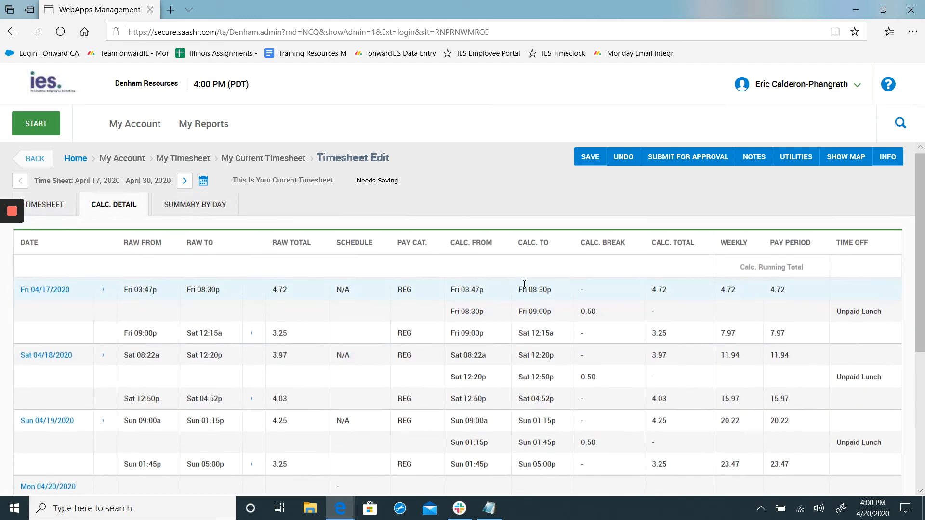
scroll(524, 285, down, 5)
scroll(487, 289, down, 1)
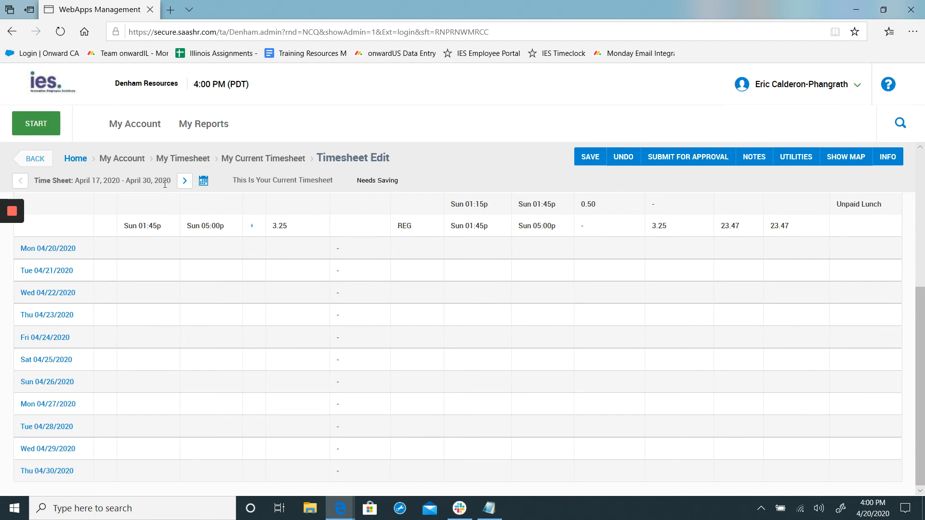
scroll(299, 325, up, 5)
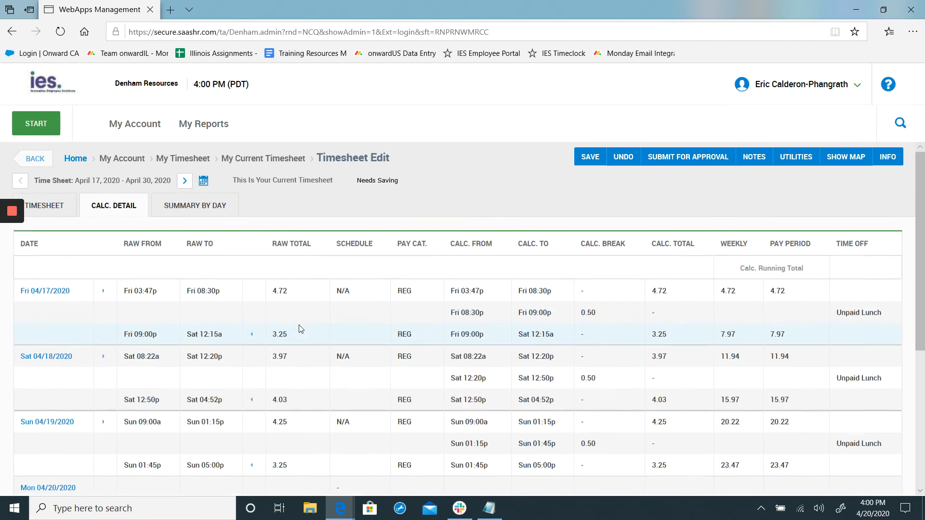
Review the summary by day of the pay period and return to the Mon 20 timesheet entry view.
click(204, 215)
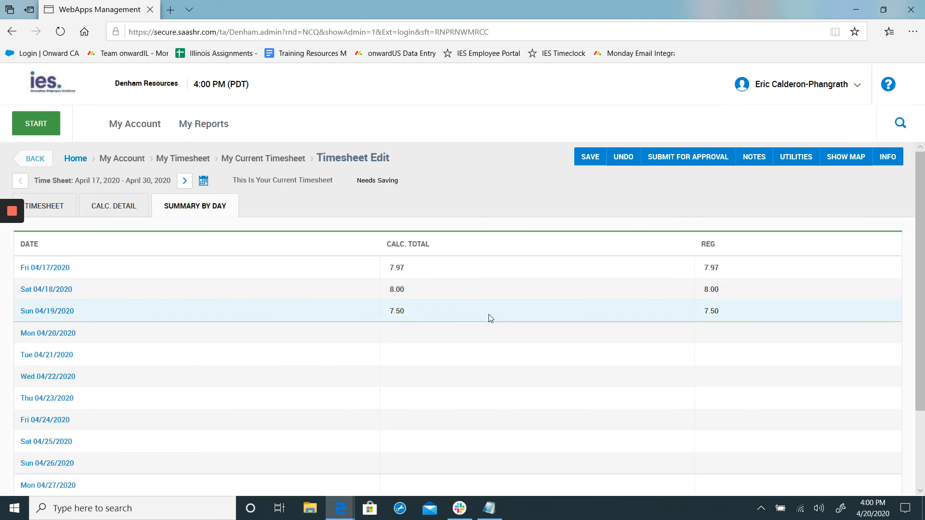
scroll(489, 314, down, 3)
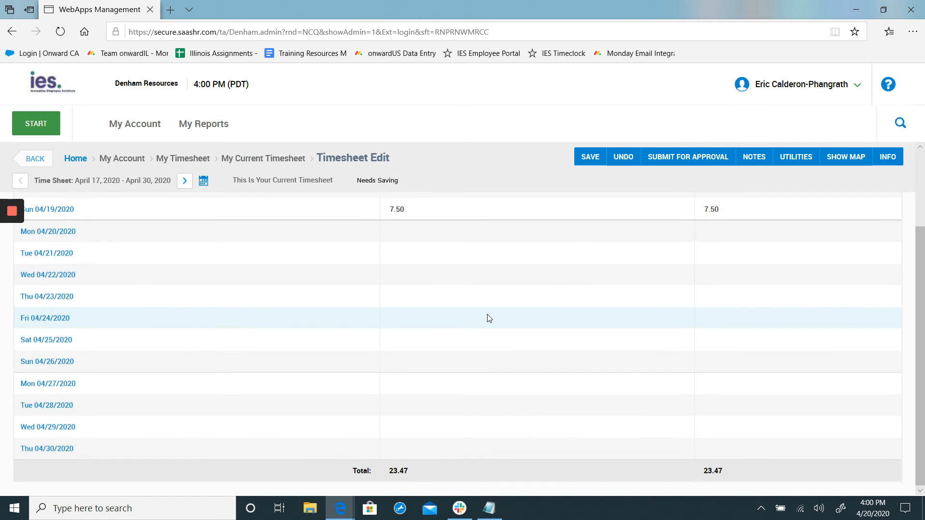
scroll(489, 317, up, 3)
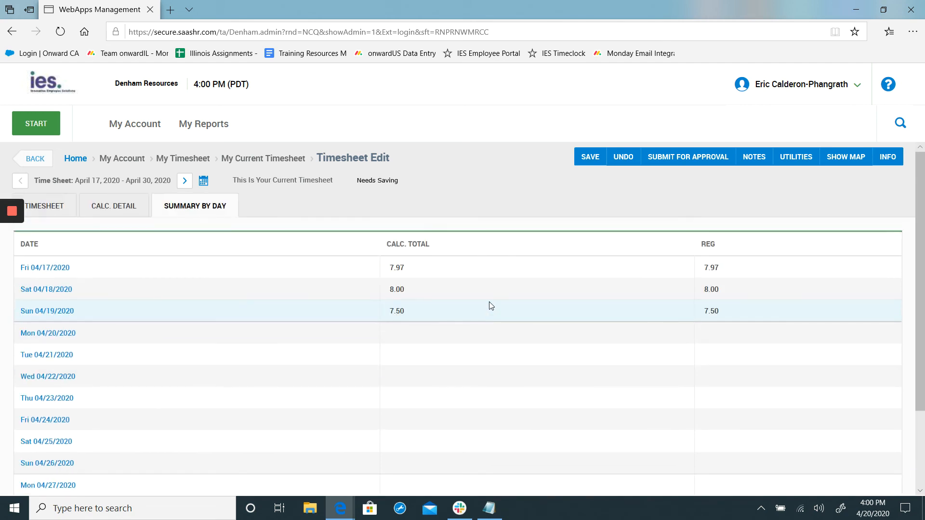
click(49, 206)
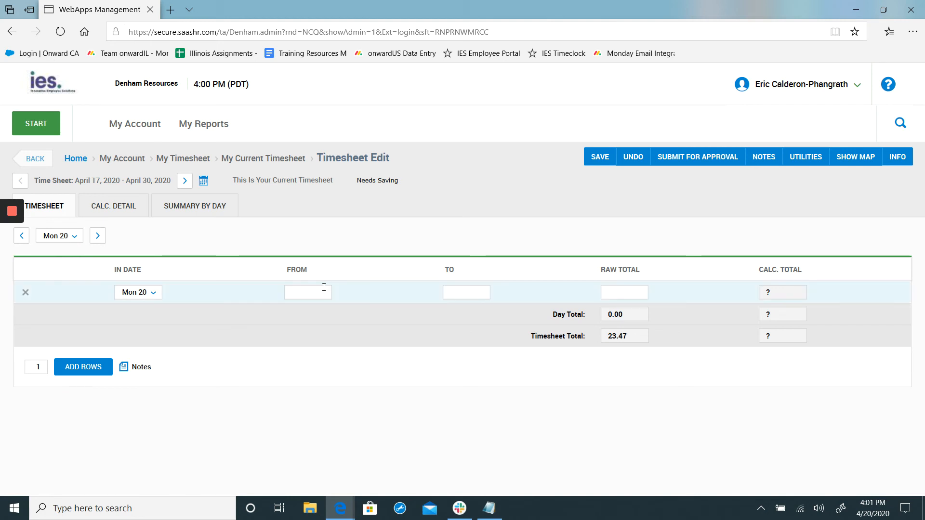
Add two more empty rows to Mon 20 in the timesheet.
click(471, 290)
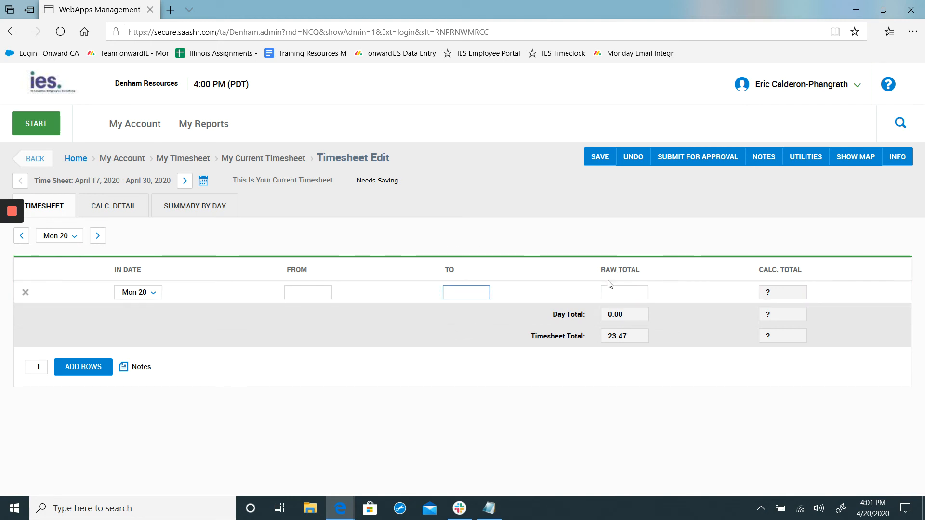
click(83, 362)
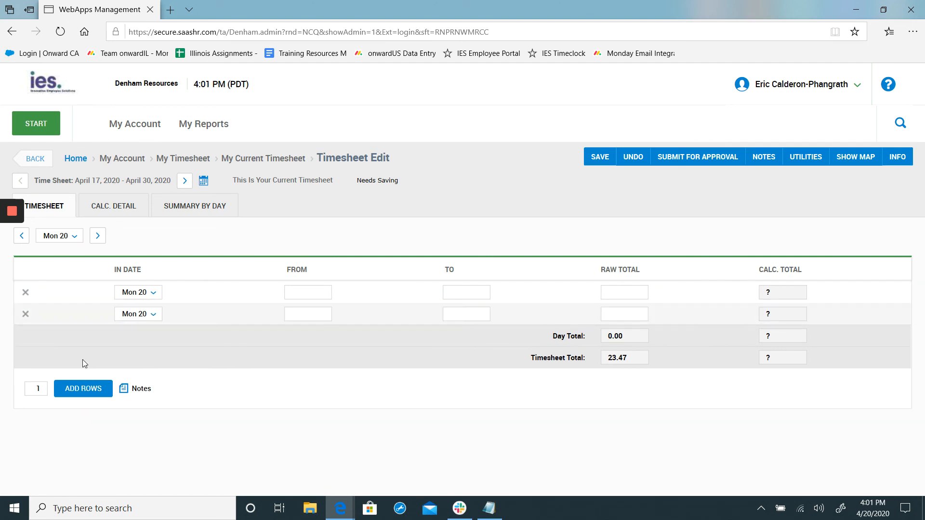
click(325, 312)
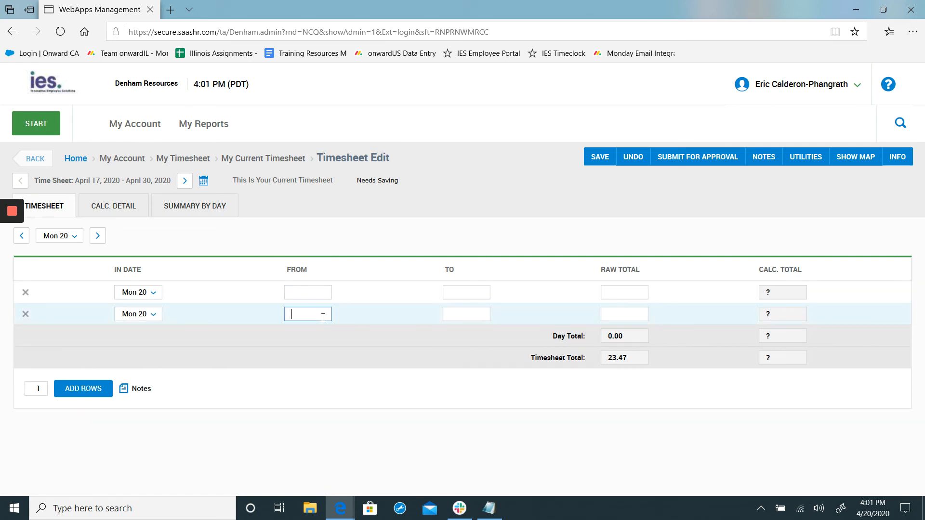
click(76, 394)
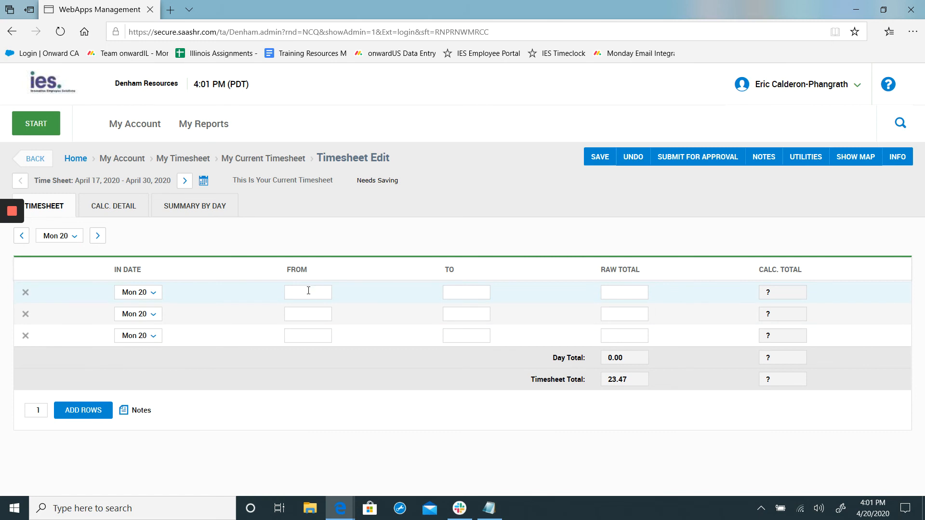
Enter 9:00a to 11:00a as the in and out times in the first Mon 20 row.
click(309, 290)
text(9:00a)
key(Tab)
text(11)
key(Tab)
key(Tab)
key(Tab)
key(Tab)
key(Tab)
Enter 4:00p to 7:00p as the in and out times in the second Mon 20 row.
key(shift+Tab)
text(4:00p)
key(Tab)
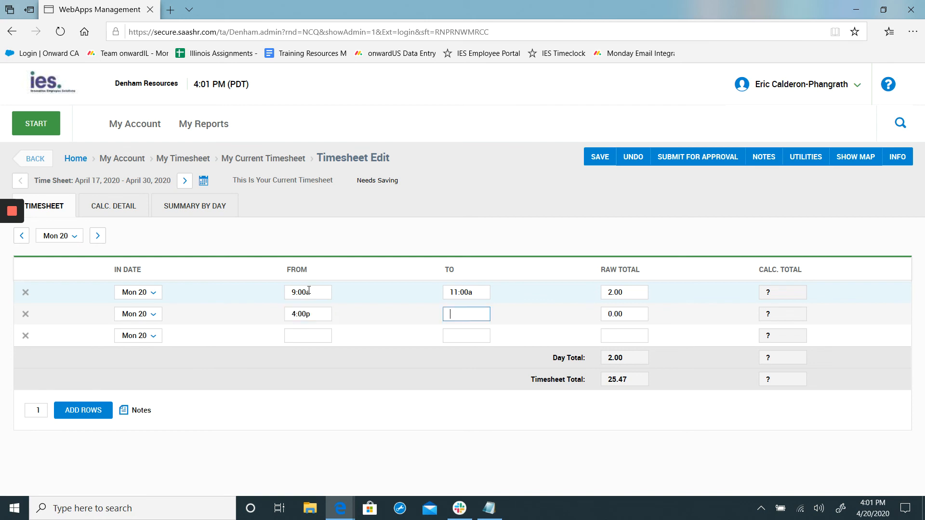
text(7p)
key(Tab)
key(Tab)
key(Tab)
key(Tab)
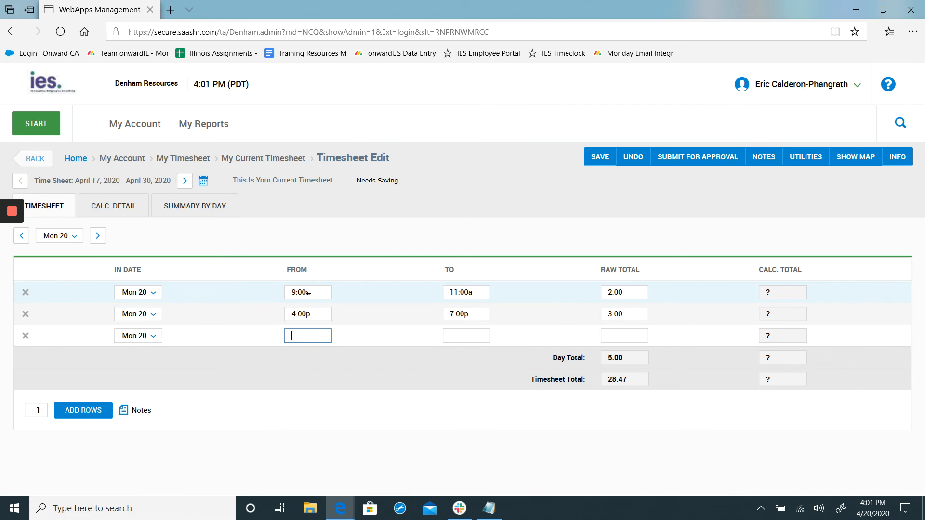
Enter 9:00p to 11:00p as the in and out times in the third Mon 20 row.
text(9:00p)
key(Tab)
key(shift+Tab)
key(Tab)
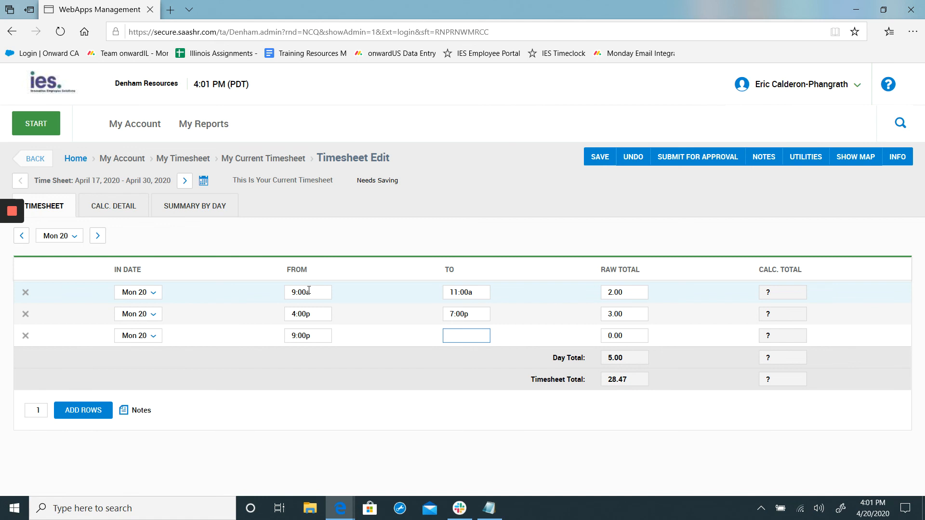
text(1)
text(1:00p)
key(Tab)
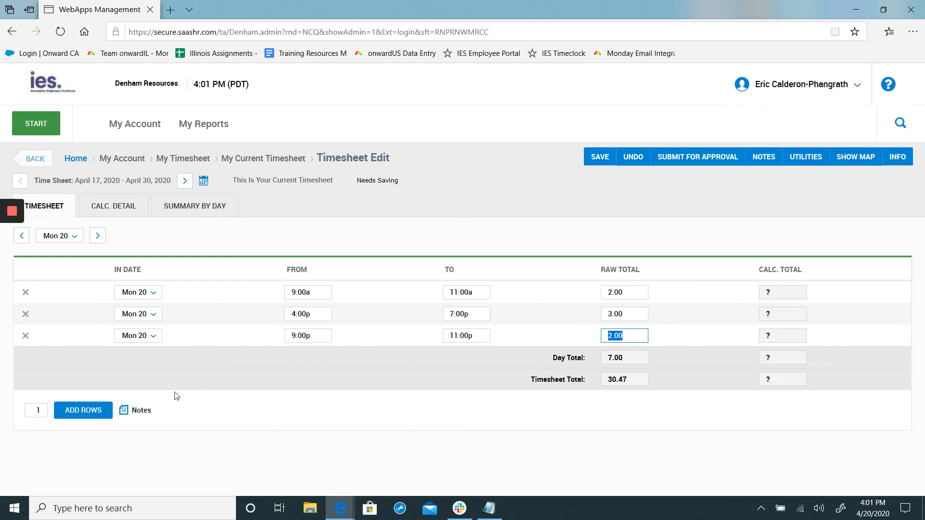
Delete the three filled-in Mon 20 time rows, starting with the last one.
click(26, 336)
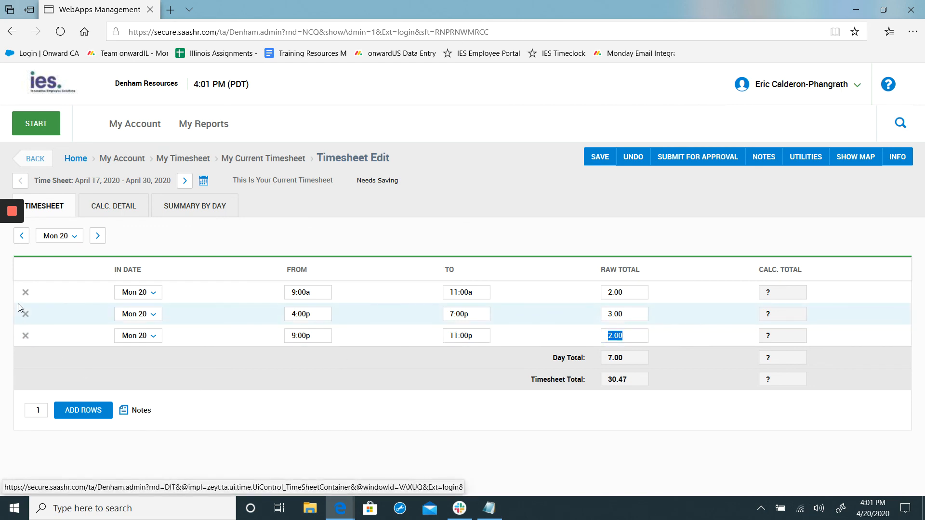
click(26, 314)
click(25, 293)
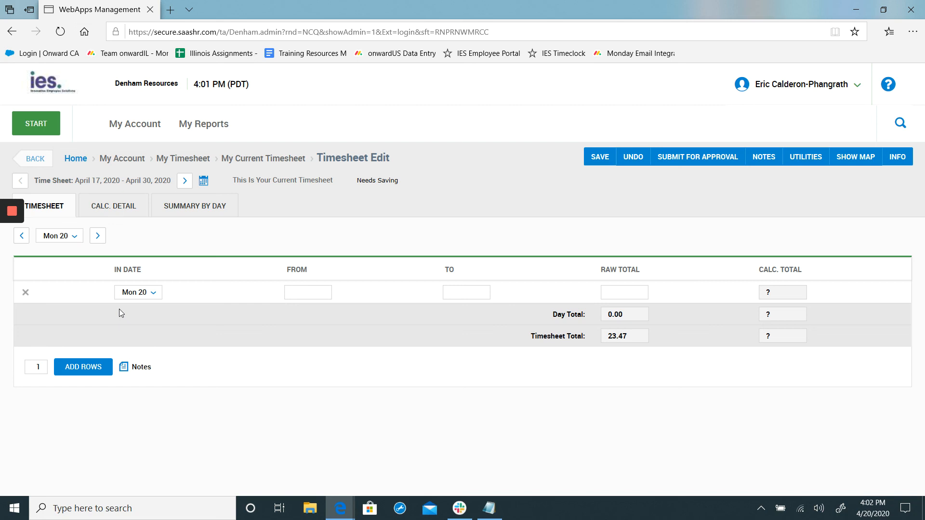
Switch to the Gmail message with the Innovative Time manual and login instructions, and review its attachments and login text.
key(alt+Tab)
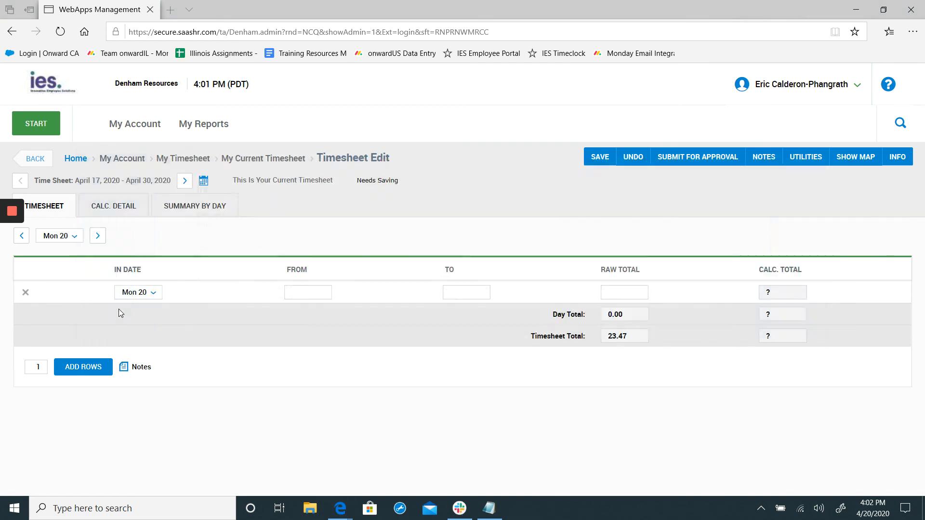
scroll(192, 298, down, 10)
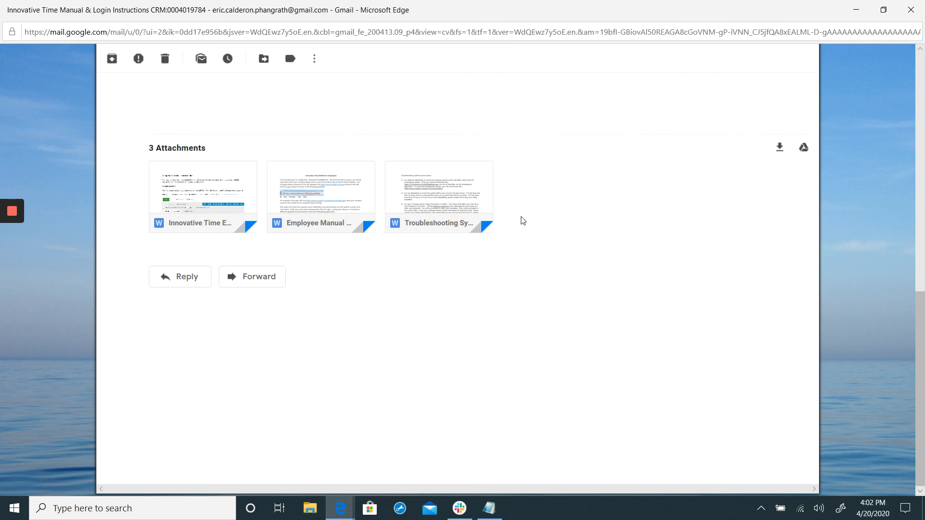
scroll(553, 274, up, 10)
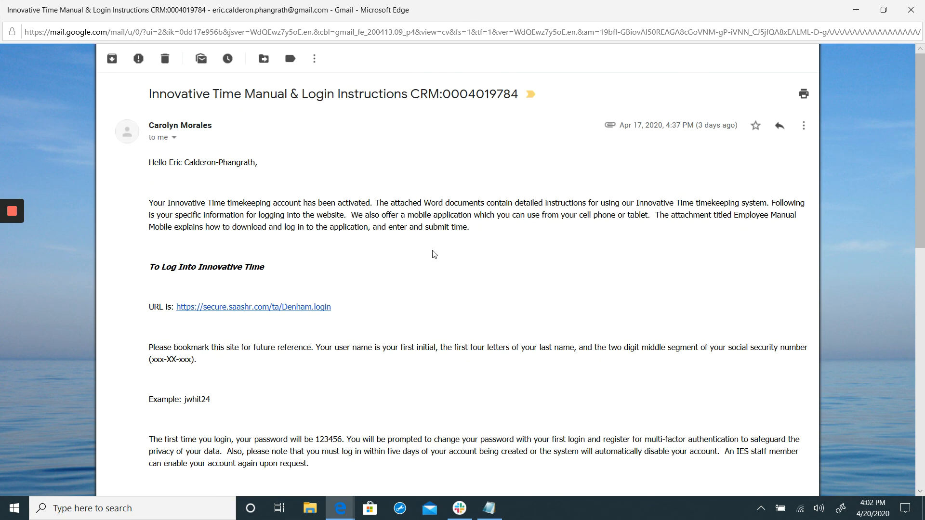